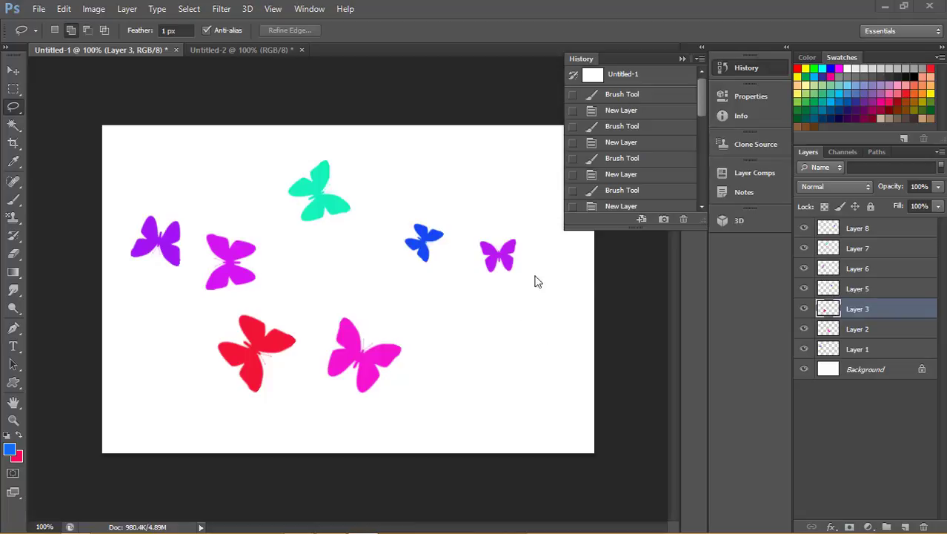
Select the Background layer, then Layers 1, 2 and 3 in turn.
click(844, 376)
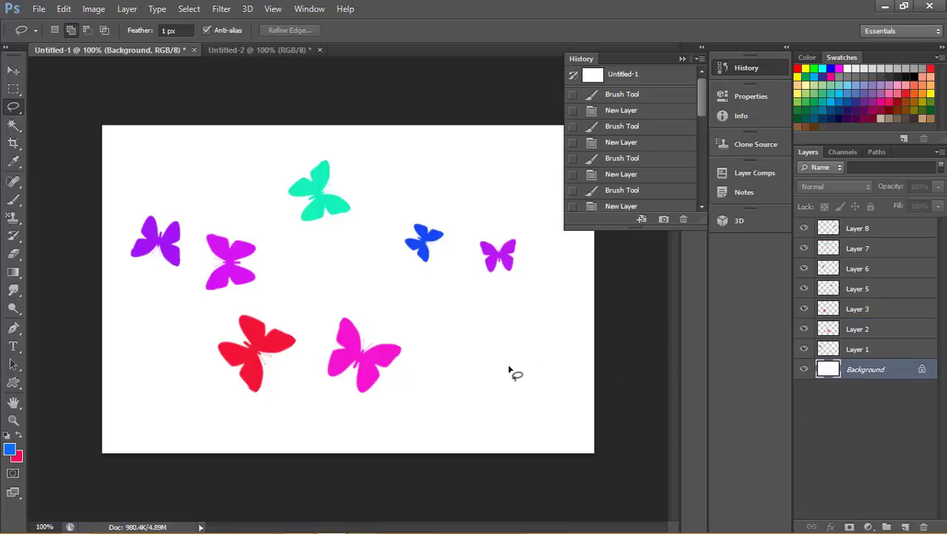
click(863, 353)
click(862, 329)
click(856, 309)
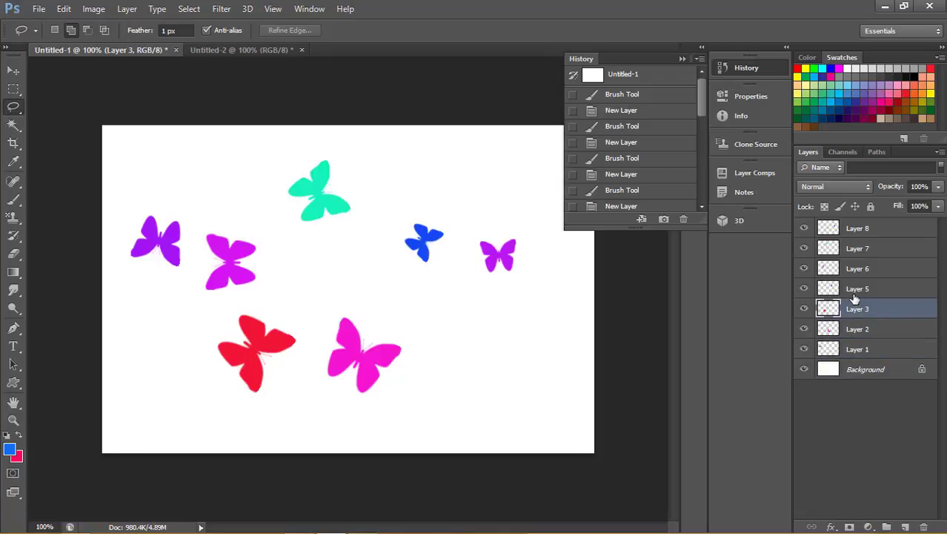
Reselect Layers 1–3, continue up through Layers 5, 7 and 8, and show the Window panel list.
click(854, 349)
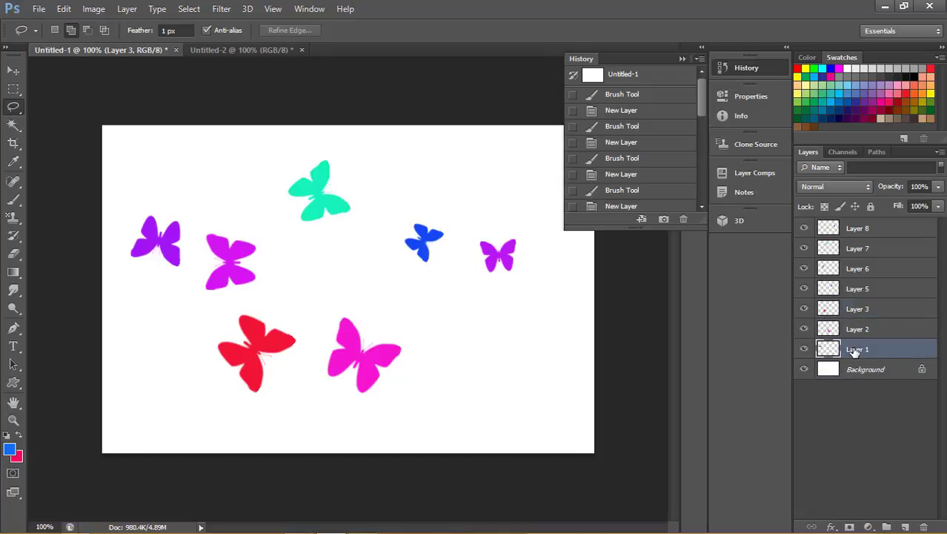
click(851, 328)
click(850, 308)
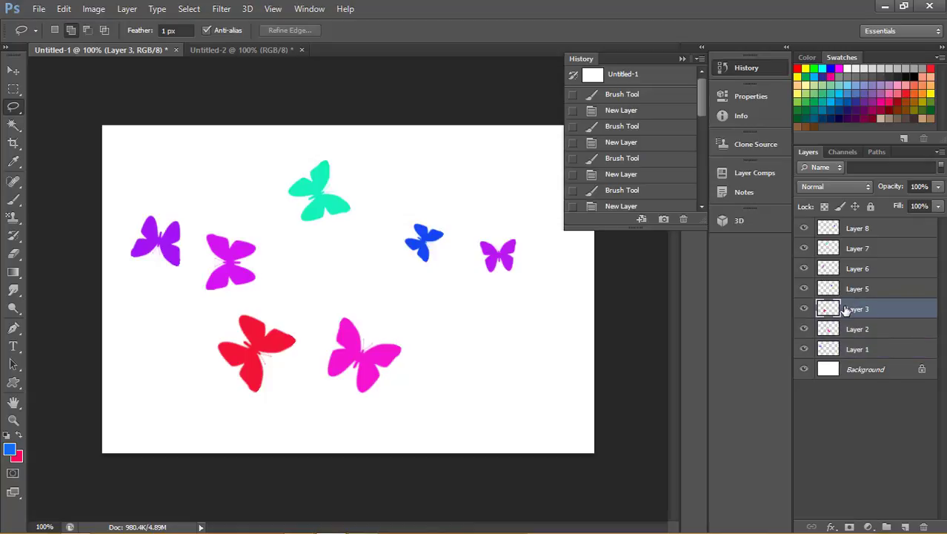
click(850, 289)
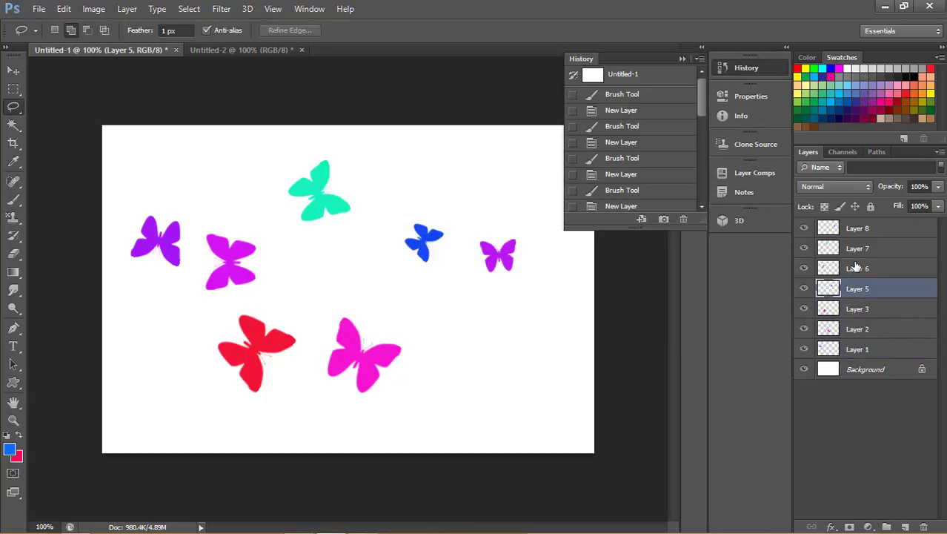
click(856, 246)
click(852, 228)
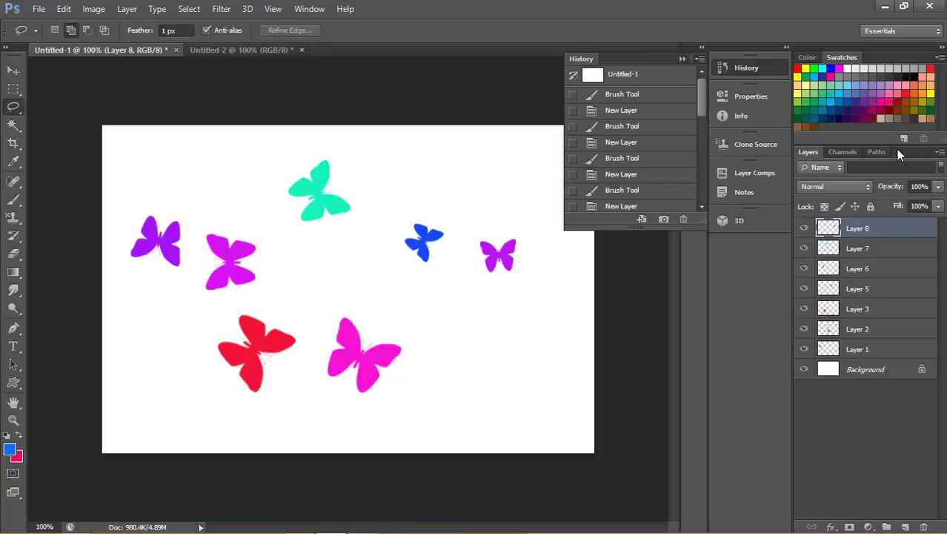
click(309, 8)
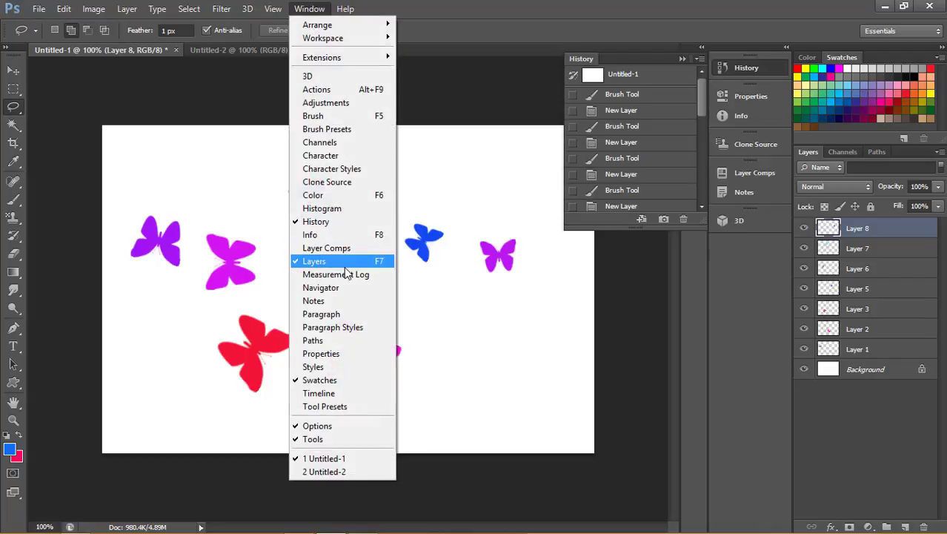
Close the Window menu unused, then select the Background layer and Layer 8 again.
click(845, 450)
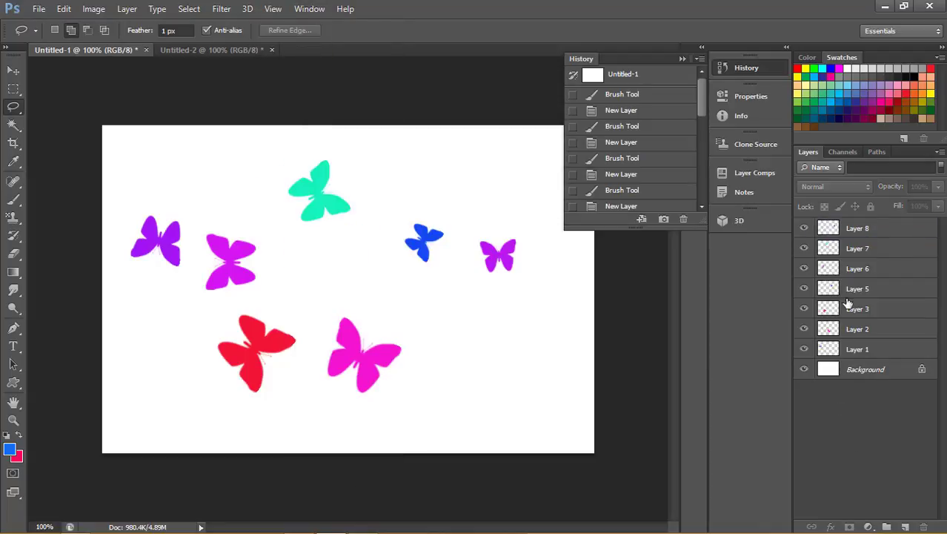
click(867, 375)
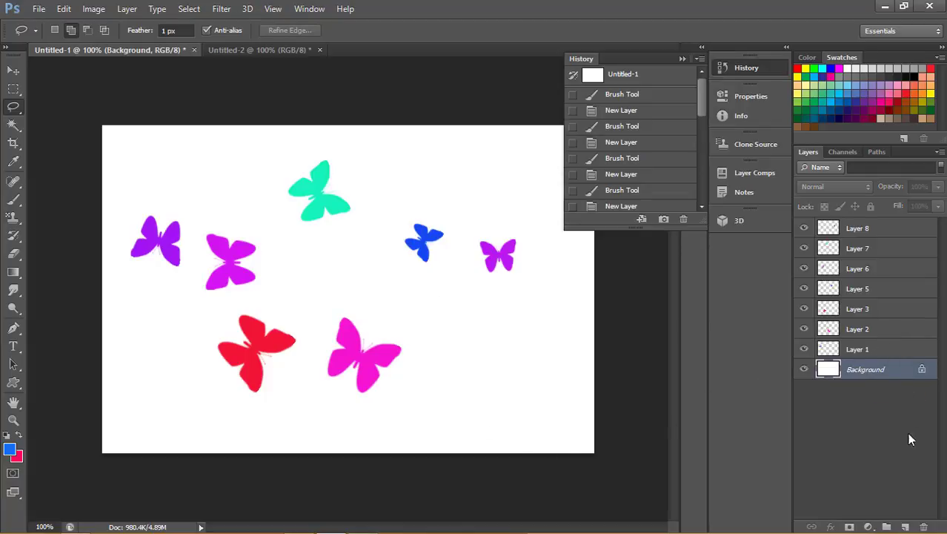
click(870, 229)
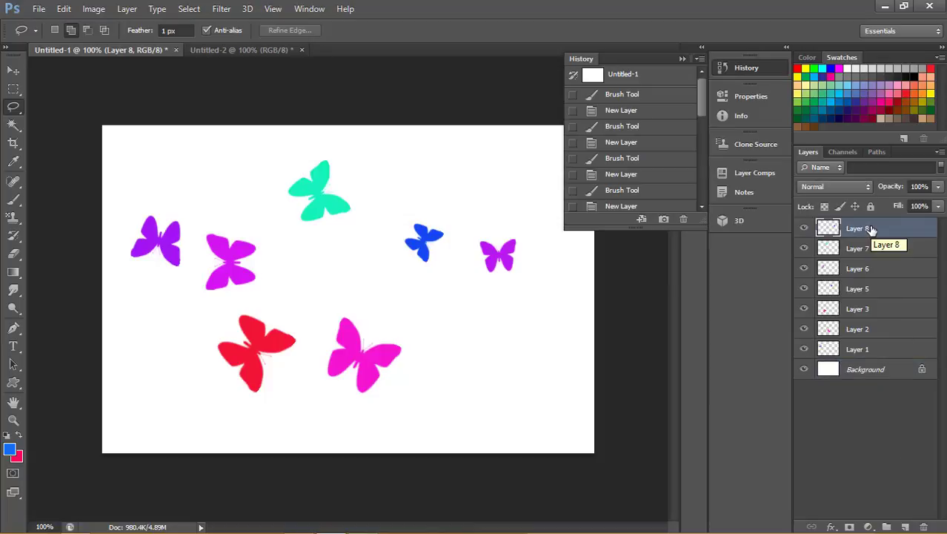
Duplicate Layer 8 with Ctrl+J, then delete the Layer 8 copy.
key(ctrl+j)
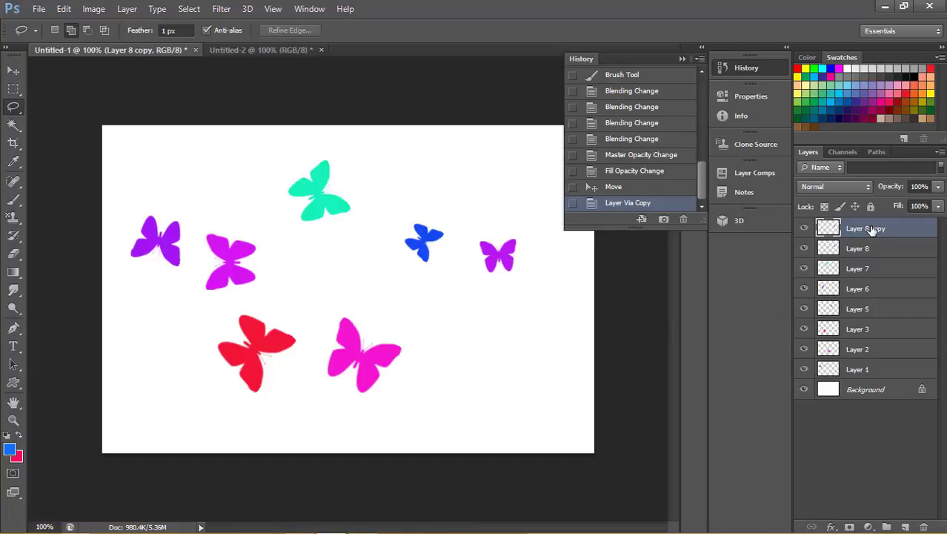
click(923, 526)
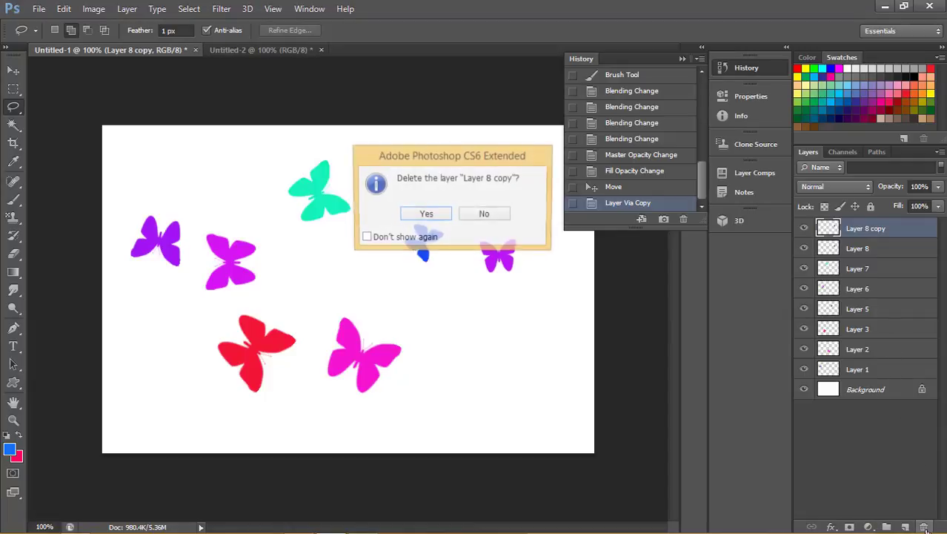
click(427, 214)
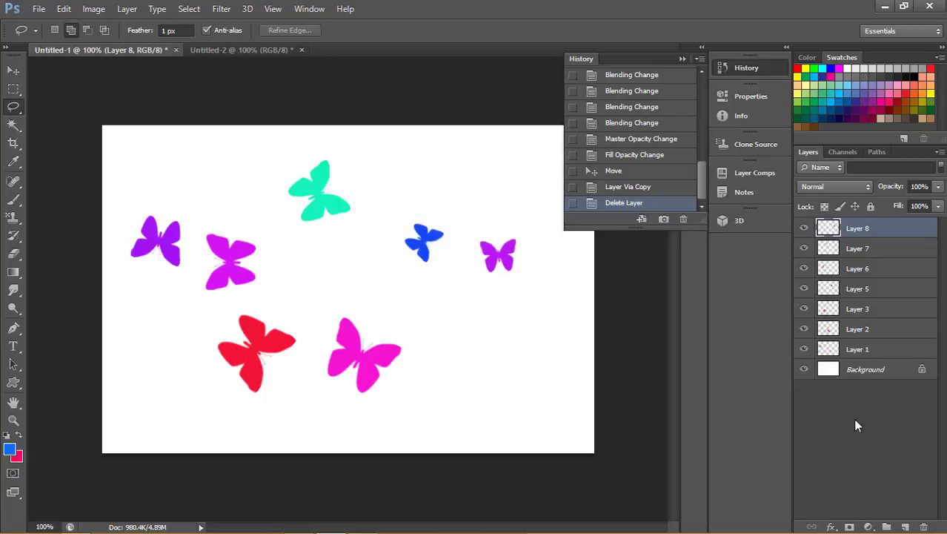
Add a new empty Layer 9, delete it, and show the fill/adjustment layer choices.
click(910, 526)
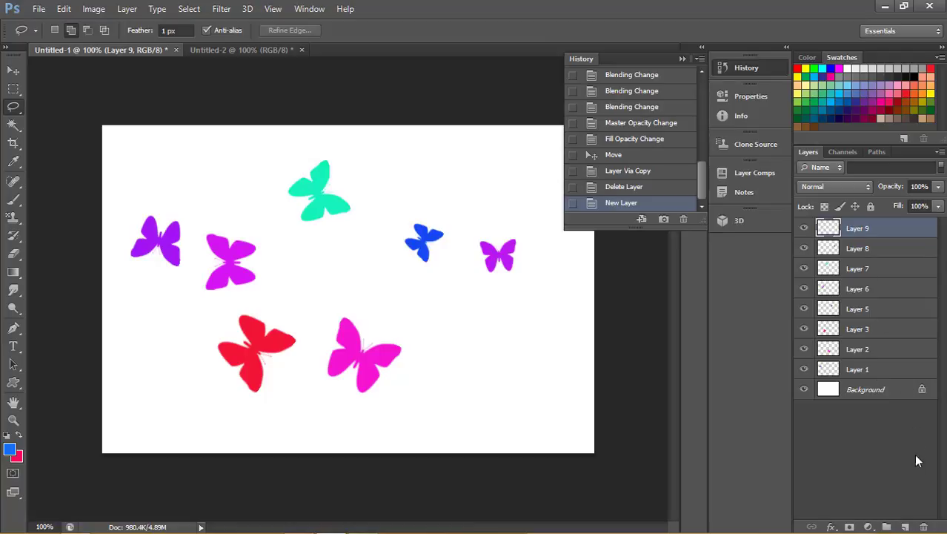
click(923, 526)
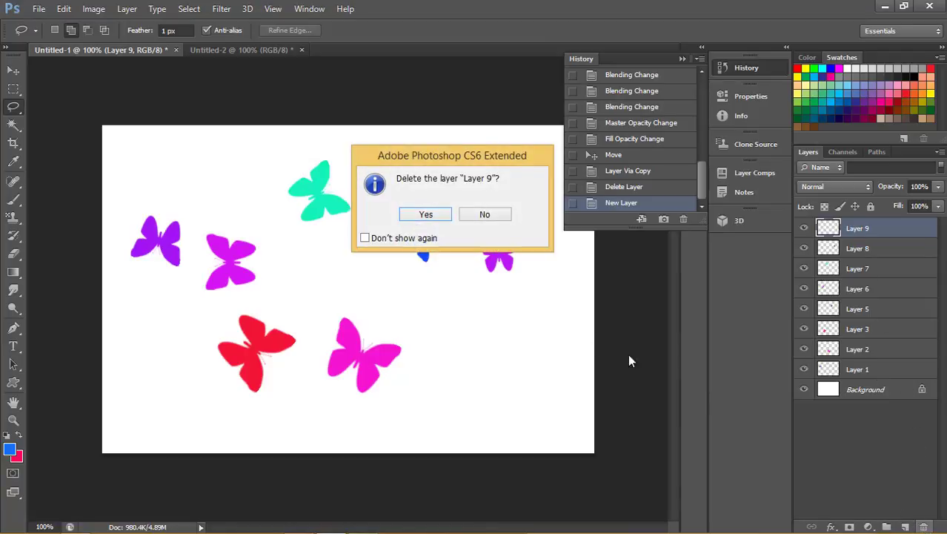
click(427, 214)
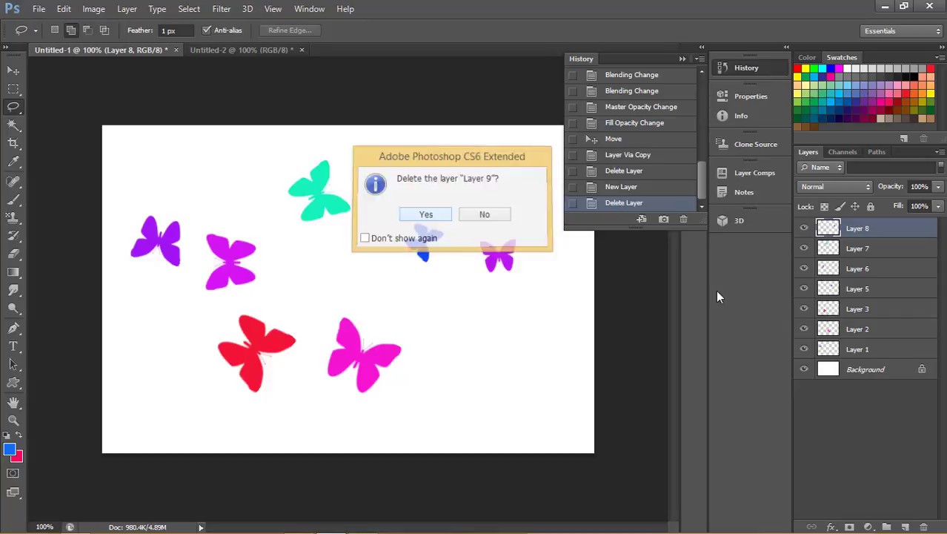
click(868, 526)
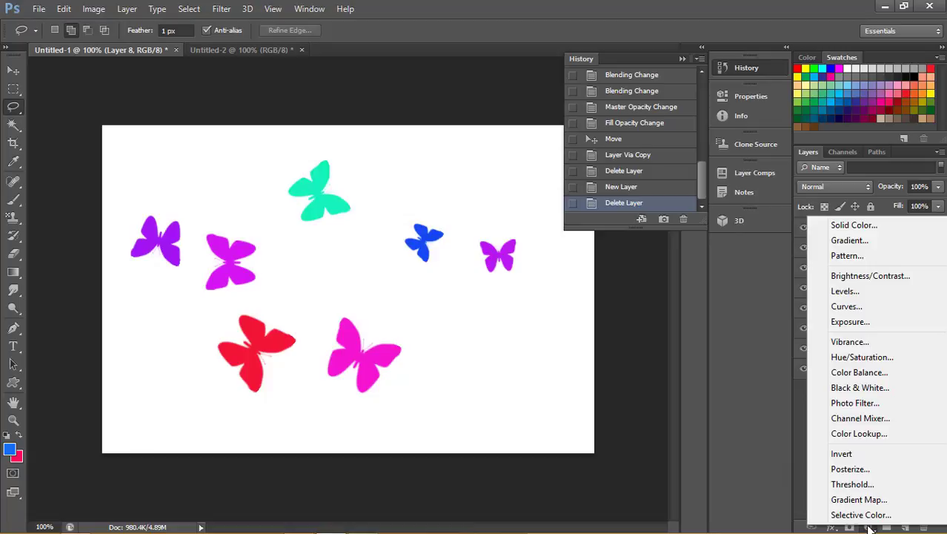
Close the New Fill/Adjustment Layer menu without adding any layer.
click(870, 527)
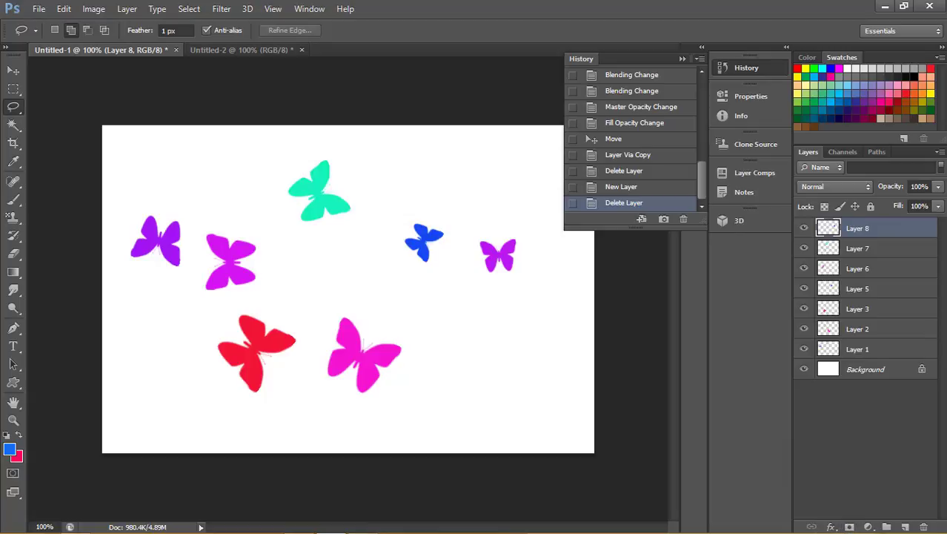
Filter the layer list by Name with 'layer 1' so only Layer 1 shows.
click(824, 168)
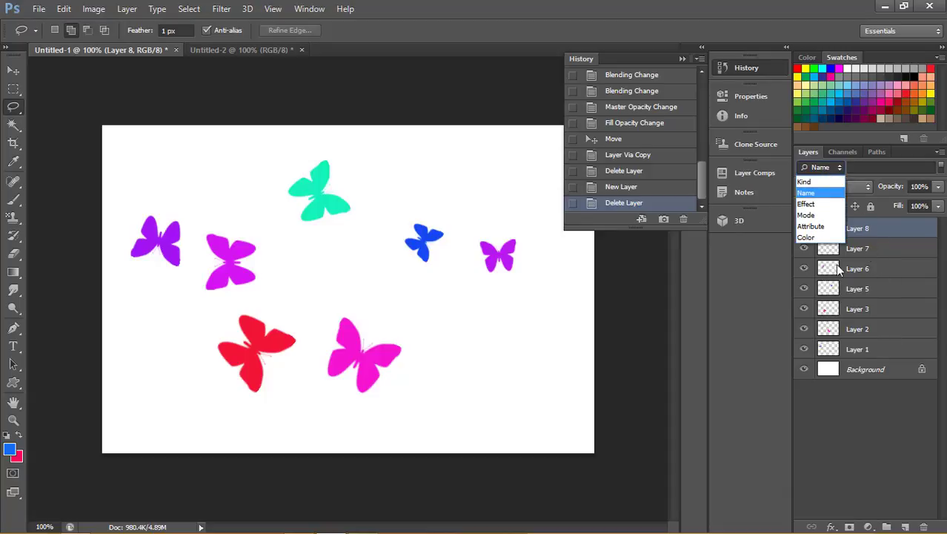
click(821, 194)
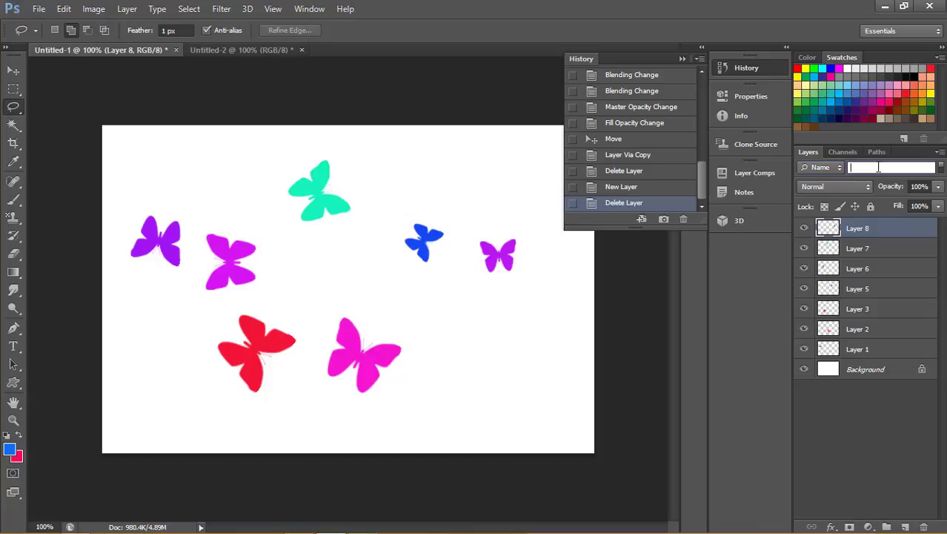
text(l)
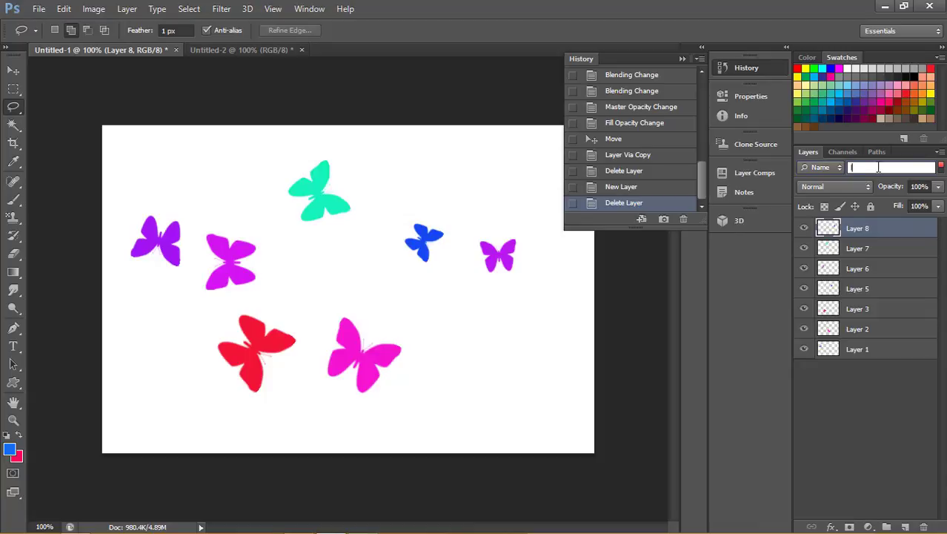
text(ayer)
text(1)
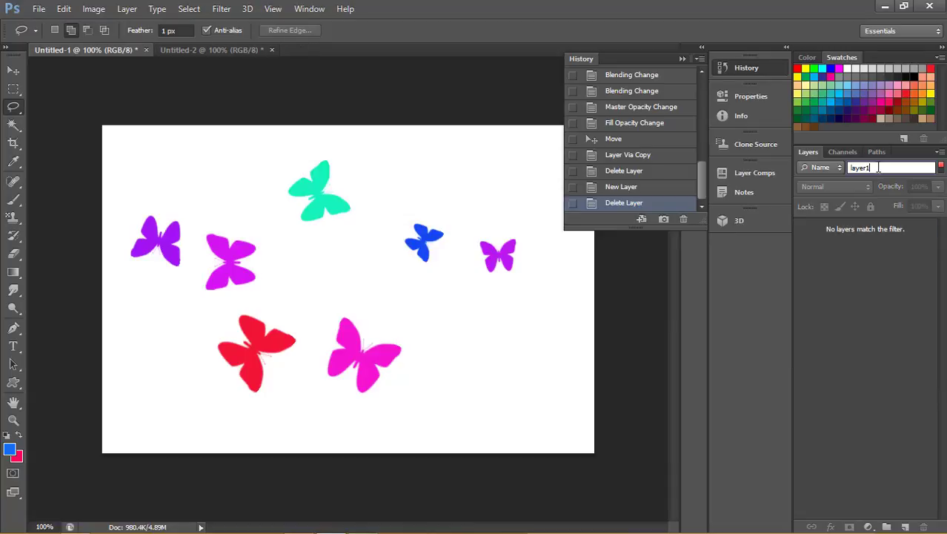
key(BackSpace)
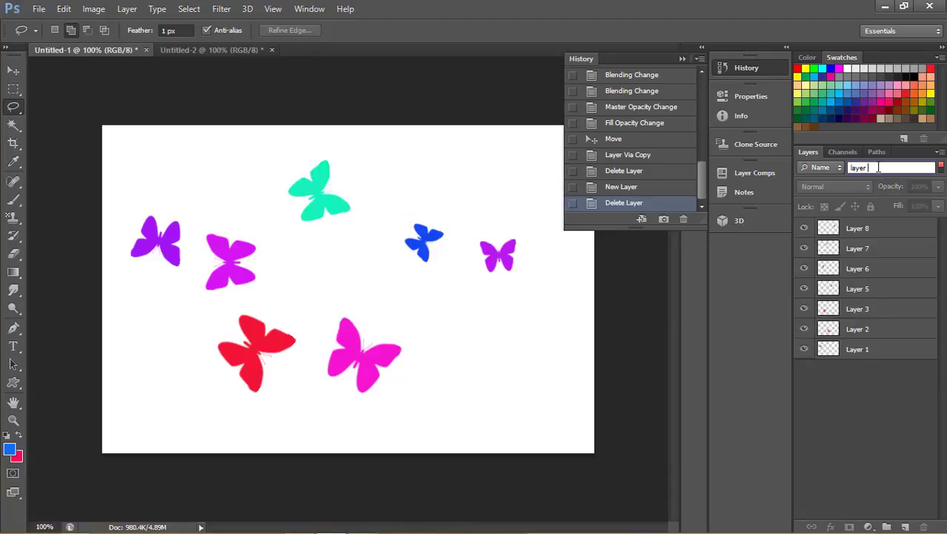
text(1)
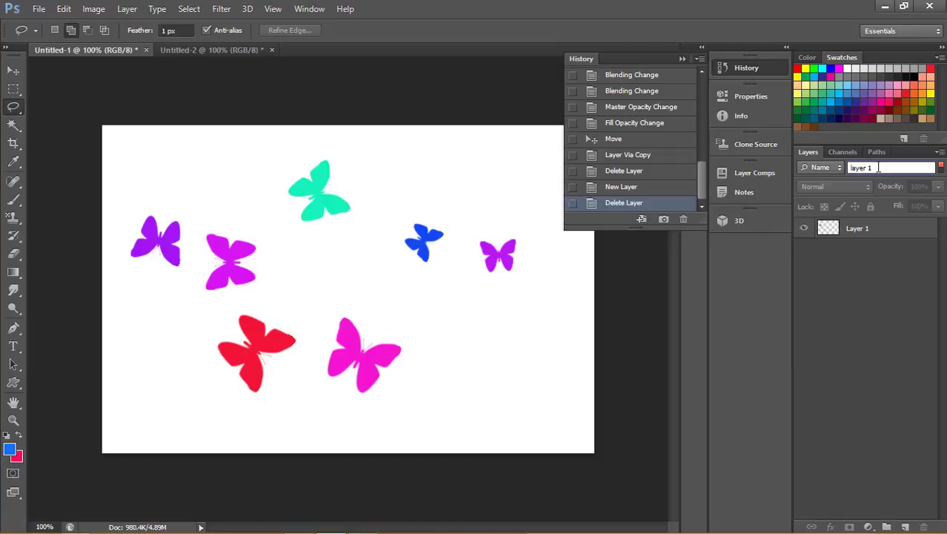
Toggle the layer filter off and on, clear the name text, and switch to filtering by Effect.
click(941, 167)
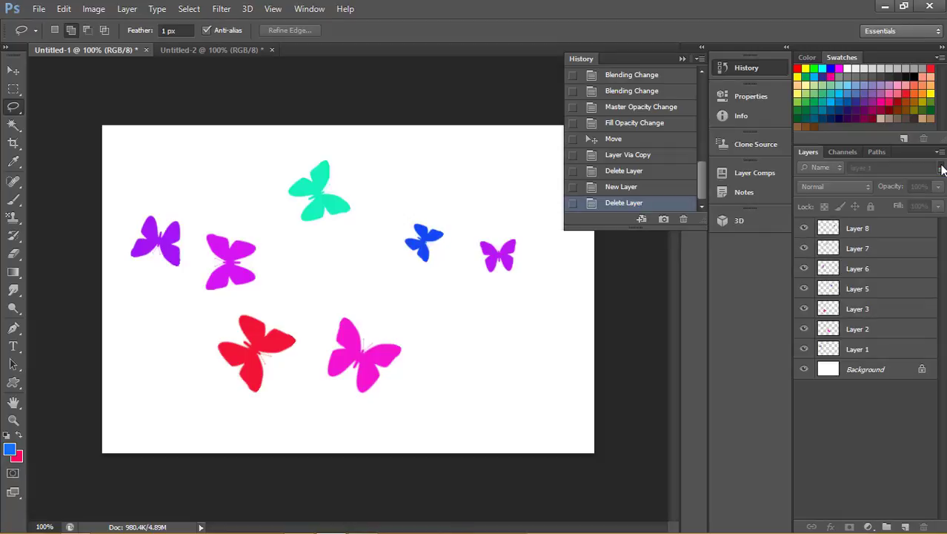
click(942, 167)
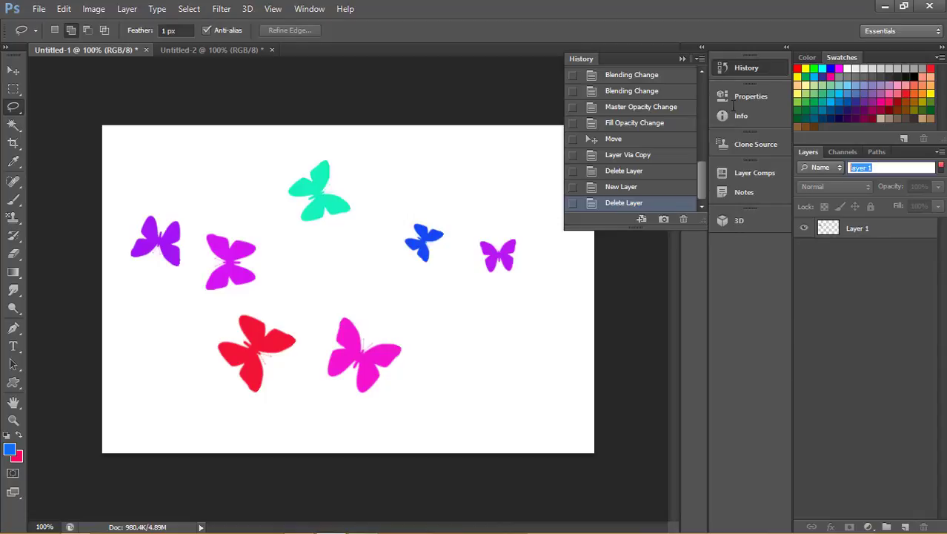
key(BackSpace)
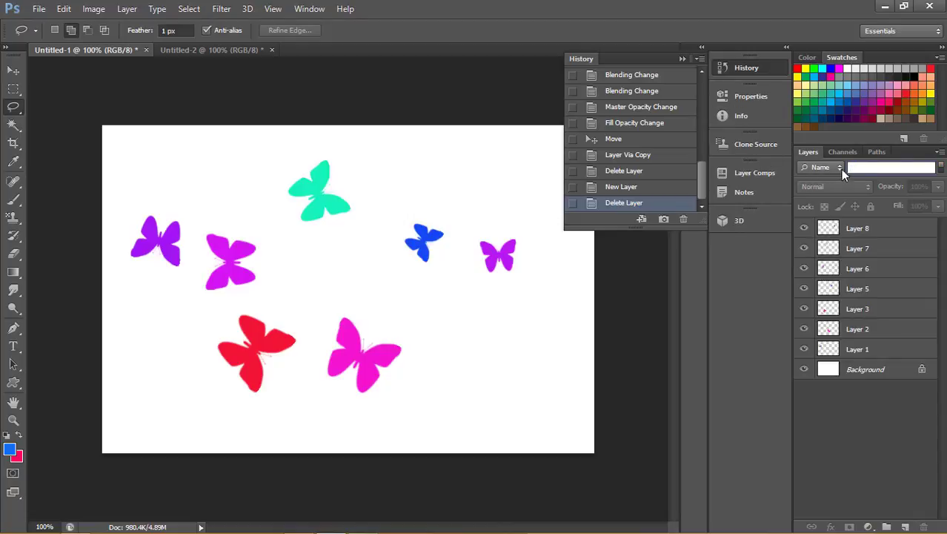
click(841, 169)
Try filtering the layer list by Effect, then by blend Mode.
click(831, 205)
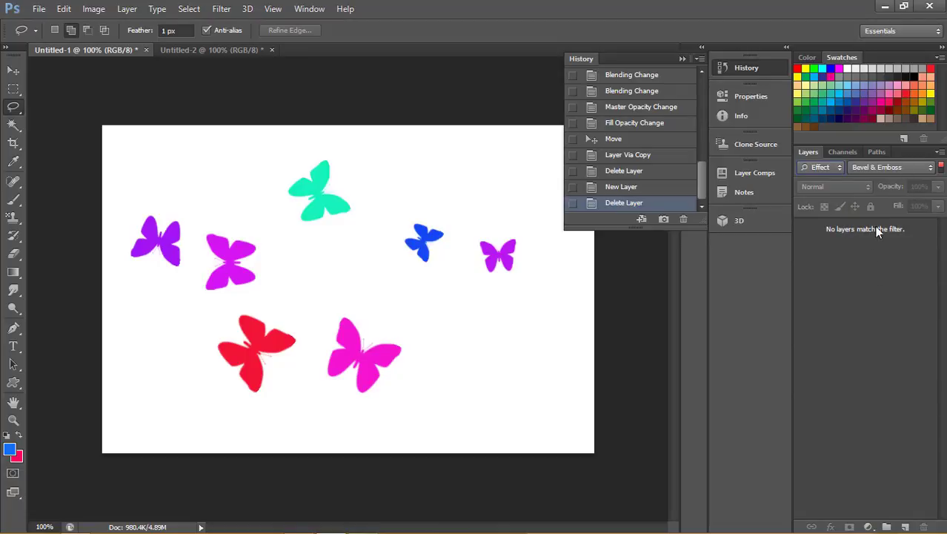
click(871, 168)
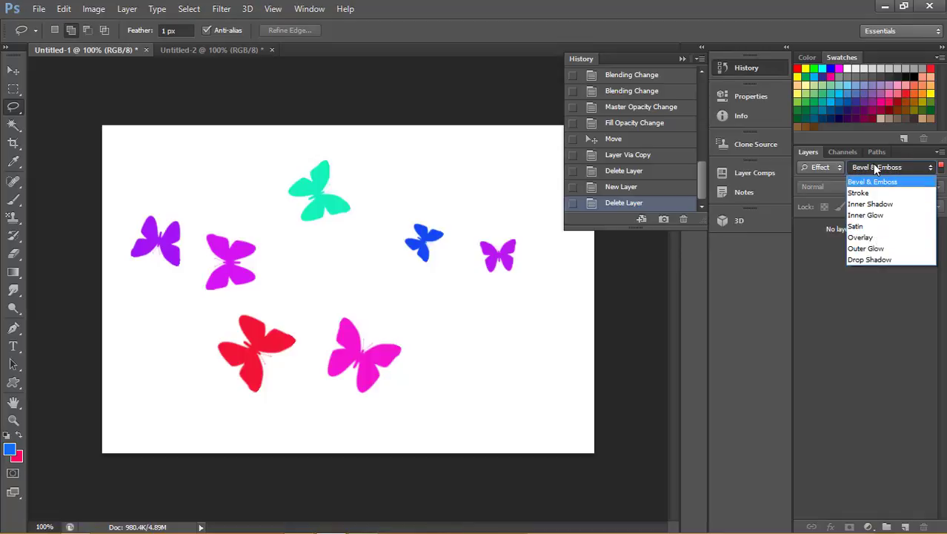
click(819, 169)
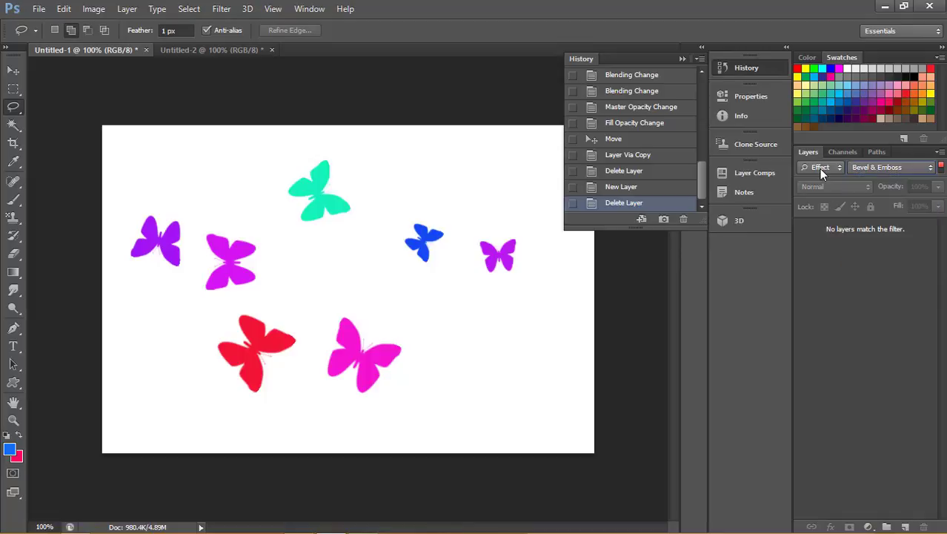
click(818, 168)
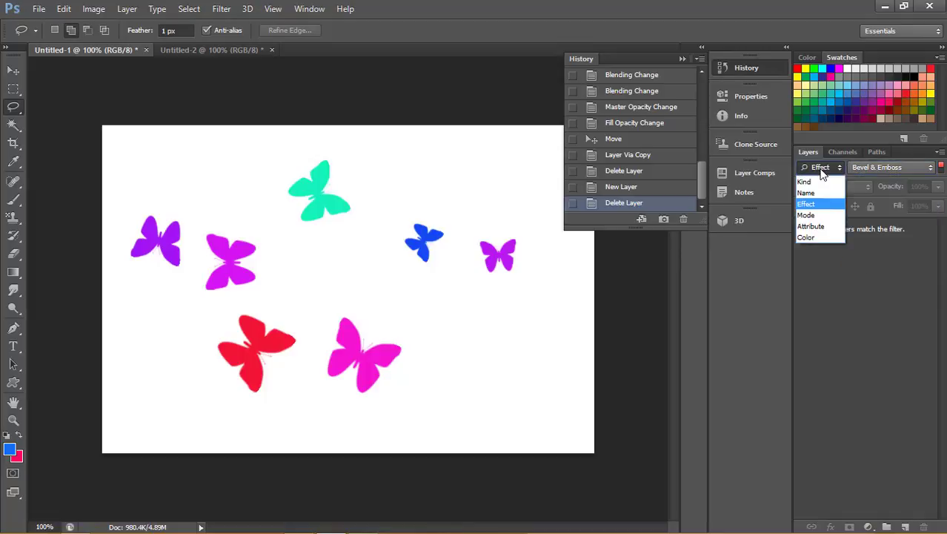
click(826, 215)
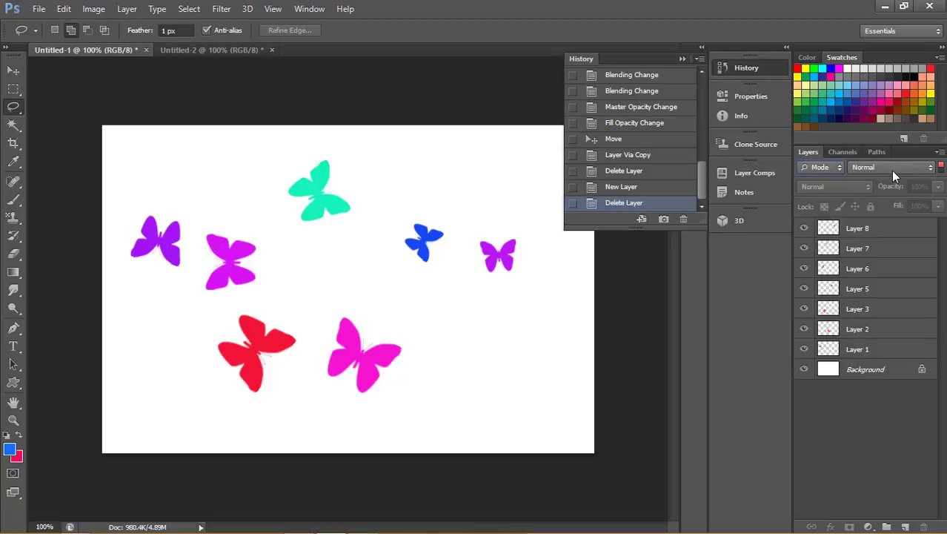
Switch the layer filter back to Name with an empty search field.
click(840, 170)
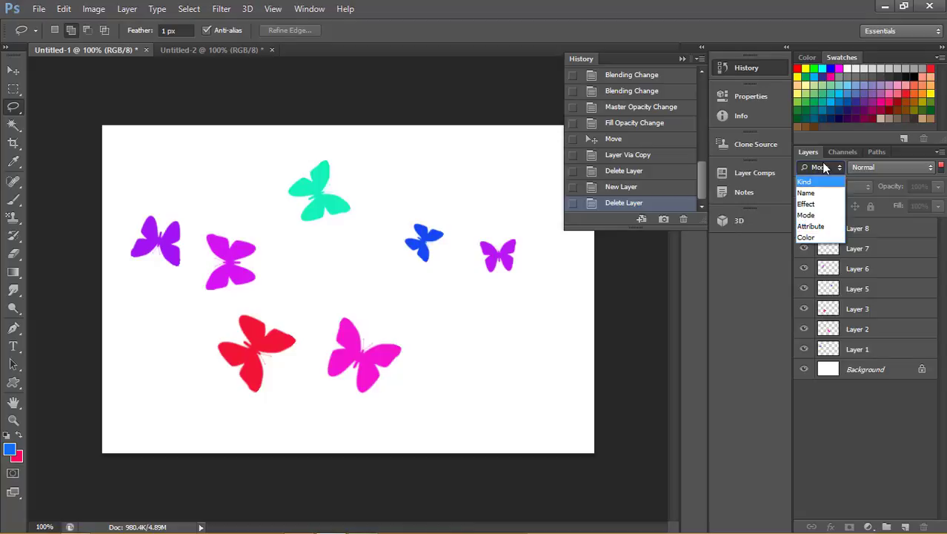
click(822, 167)
click(823, 164)
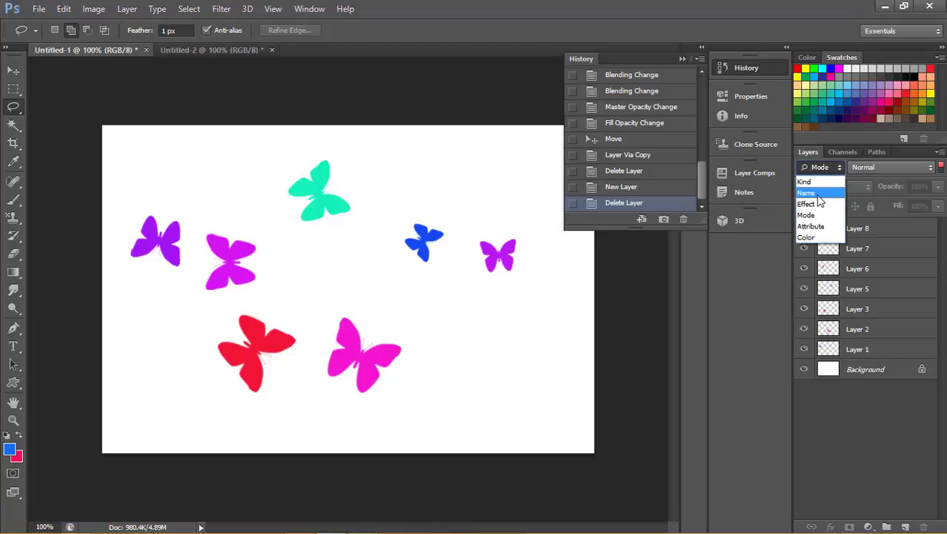
click(818, 194)
click(941, 164)
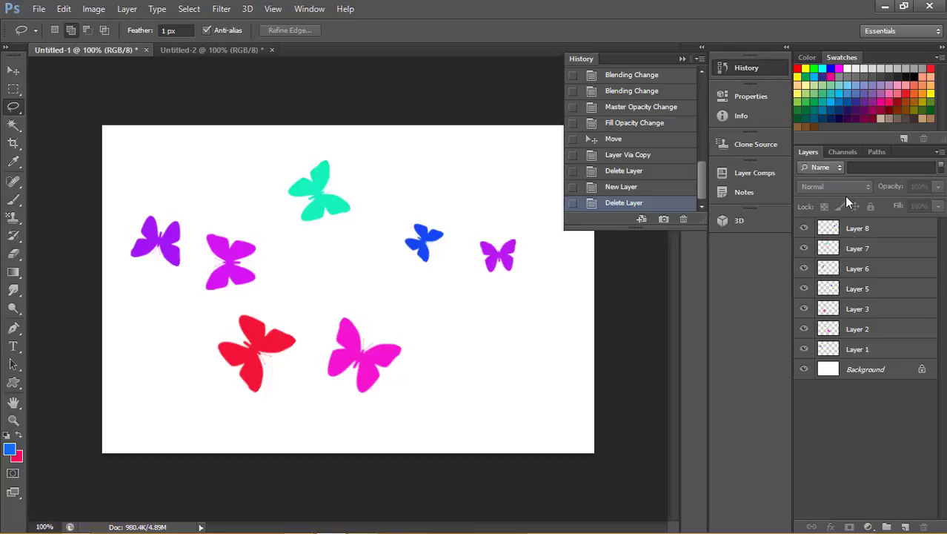
Select Layer 8, then use the Move tool to pick the cyan, blue and red butterflies' layers.
click(877, 228)
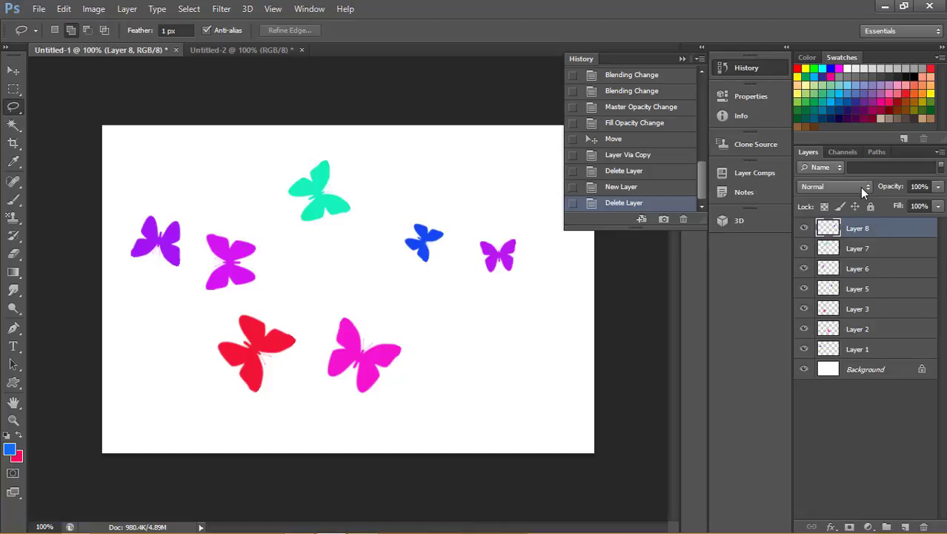
click(860, 186)
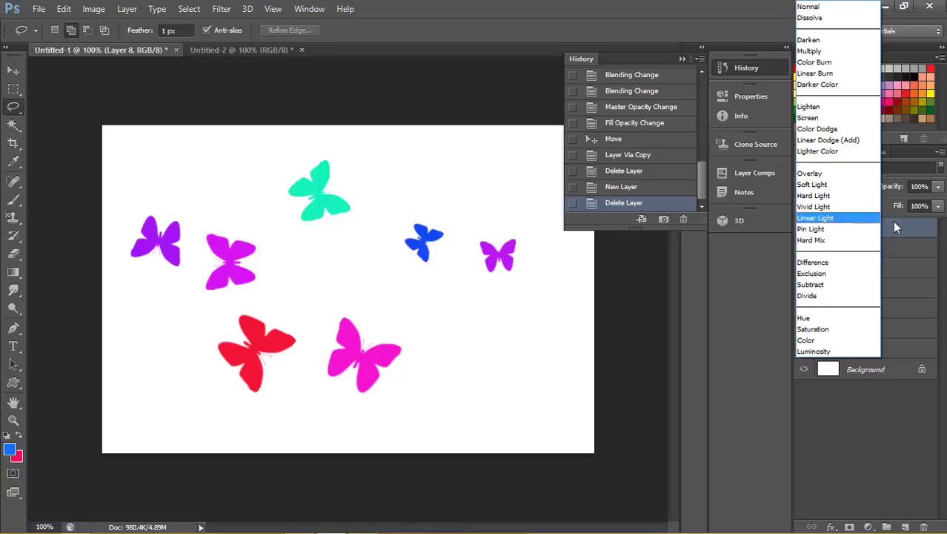
click(844, 437)
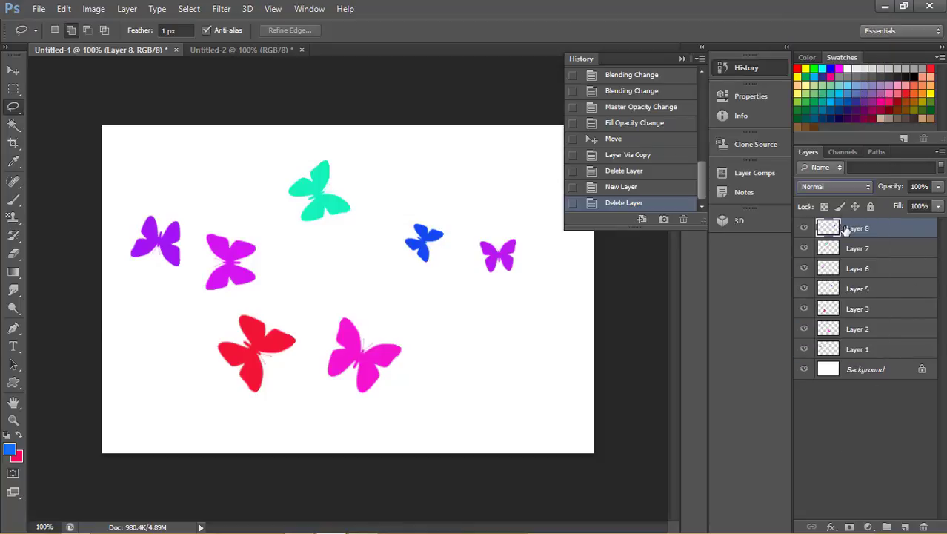
click(14, 70)
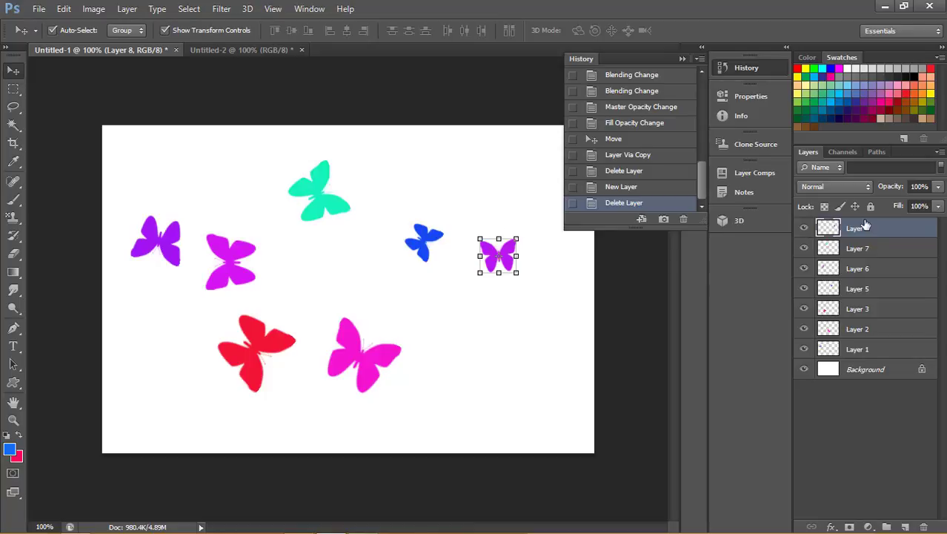
click(324, 191)
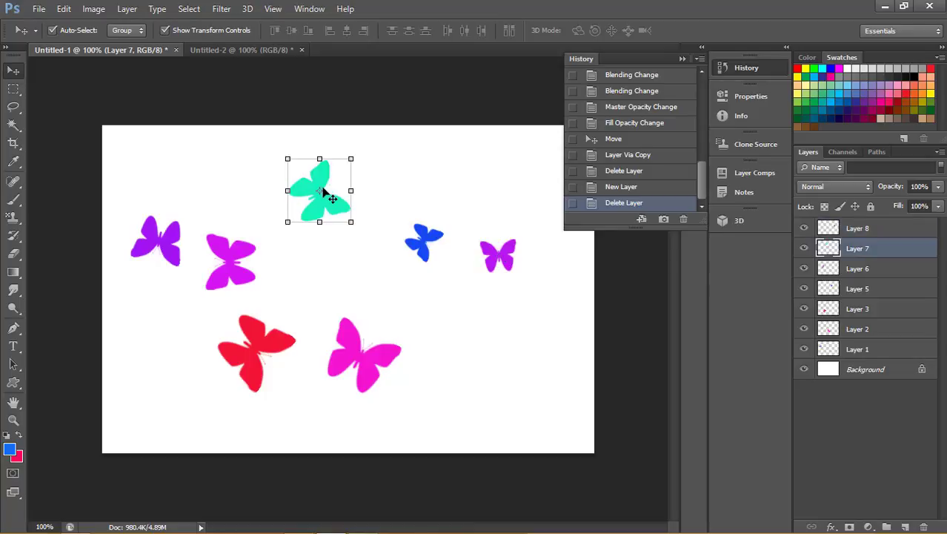
click(417, 242)
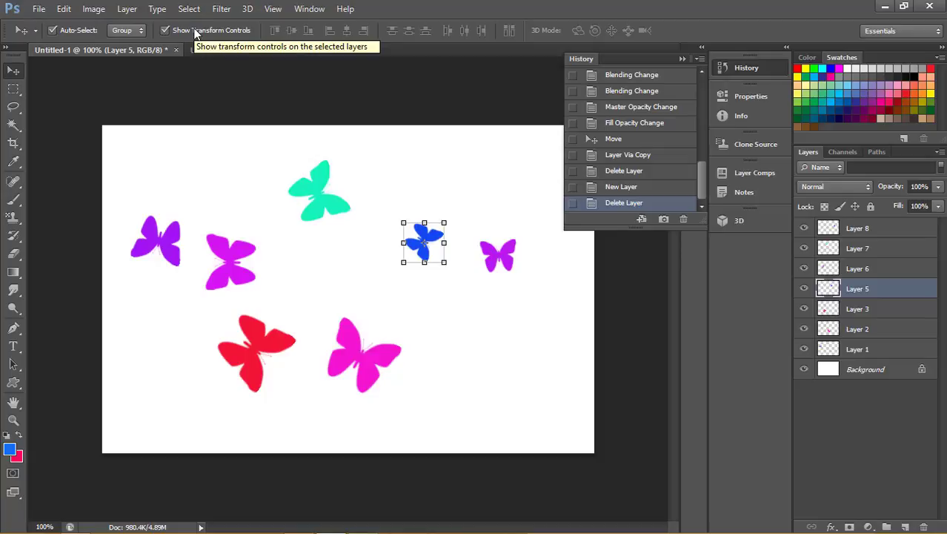
click(881, 234)
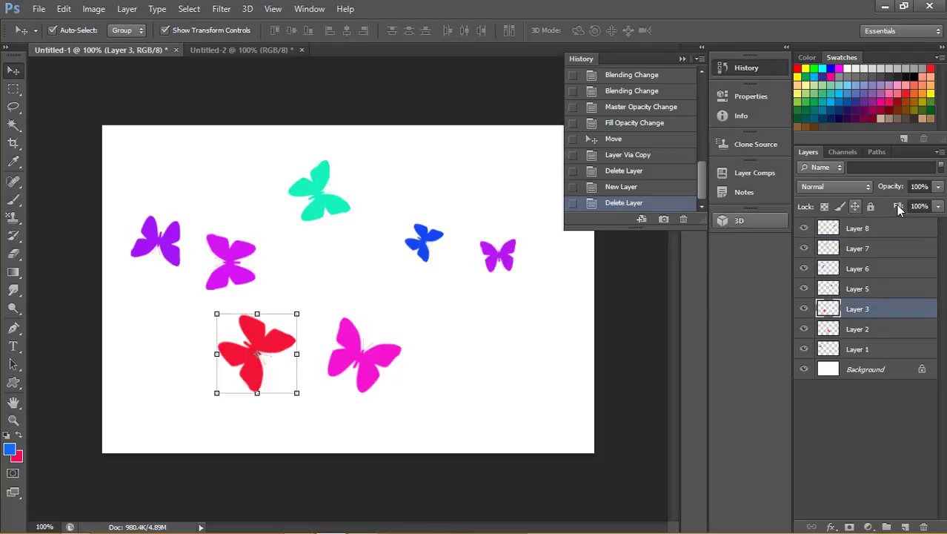
Set Layer 3's blend mode to Lighten, then Darken, then back to Normal.
click(849, 190)
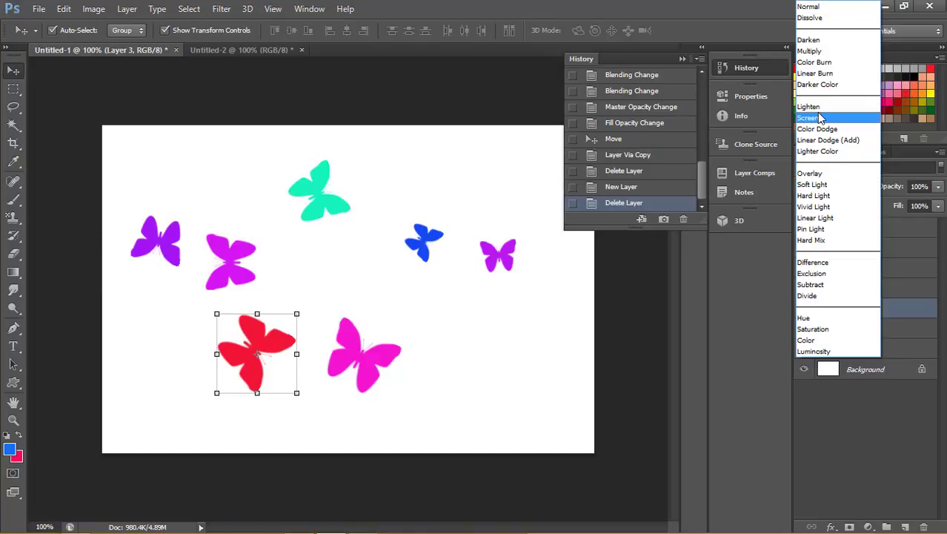
click(818, 110)
click(840, 189)
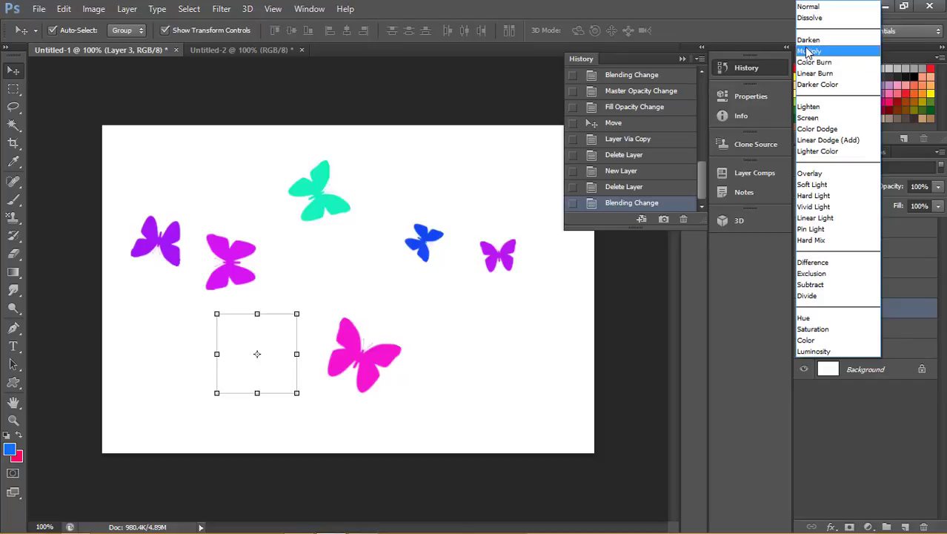
click(808, 40)
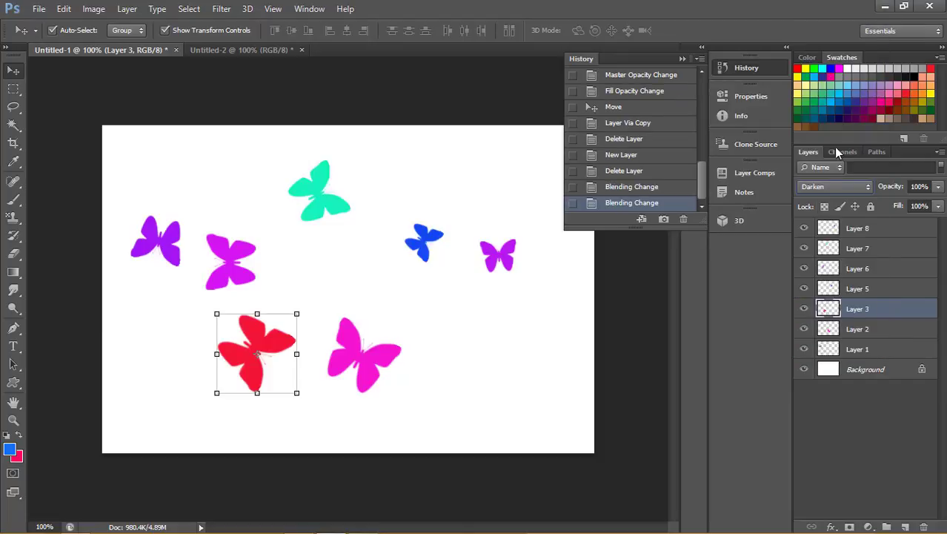
click(827, 187)
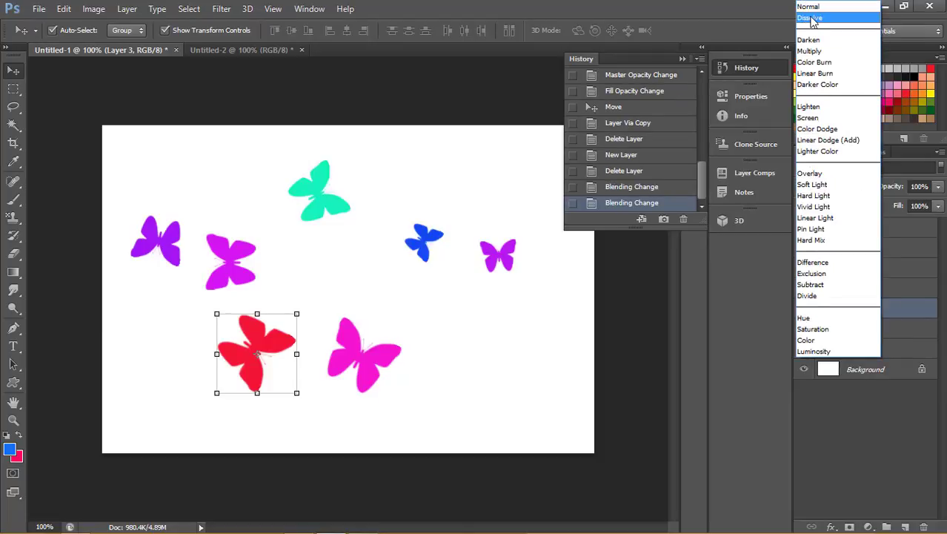
click(814, 7)
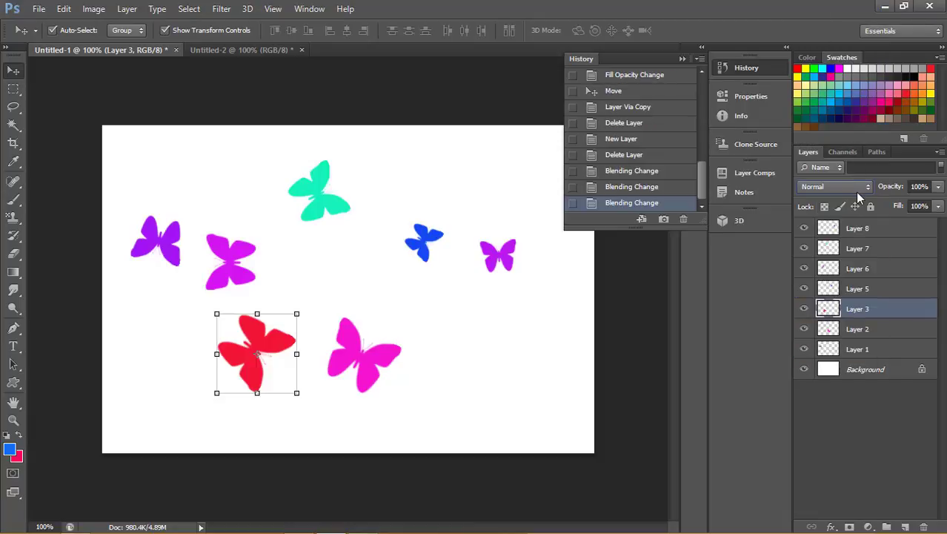
click(939, 186)
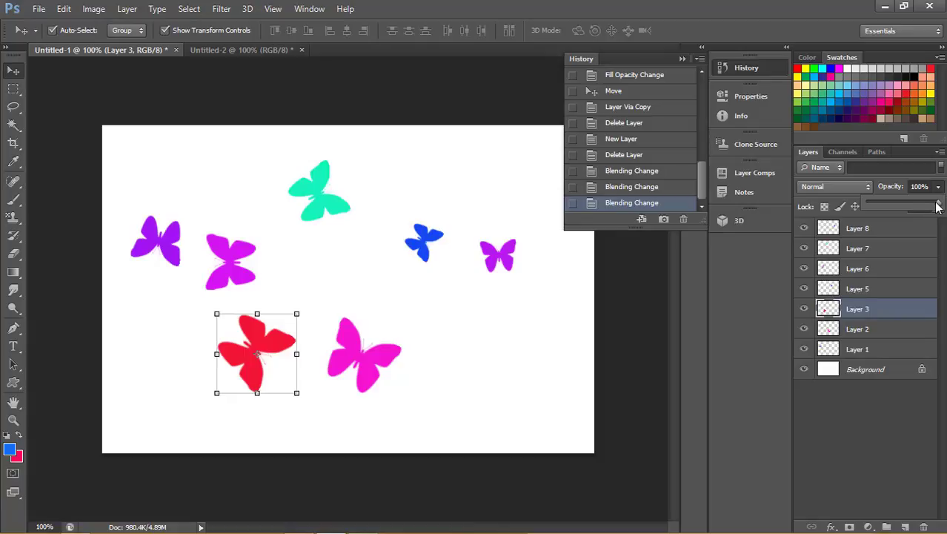
mouse_move(936, 206)
mouse_down()
mouse_move(879, 211)
mouse_move(943, 213)
mouse_up()
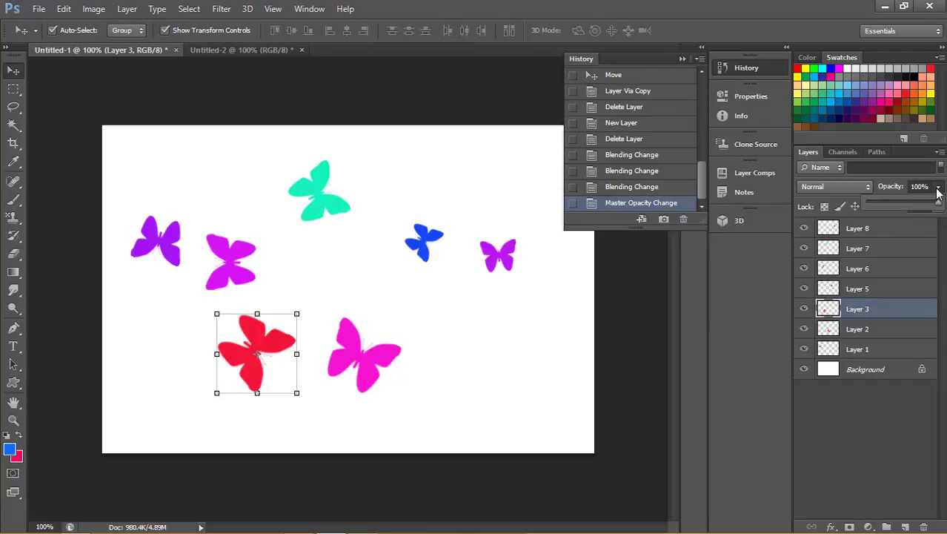
click(938, 190)
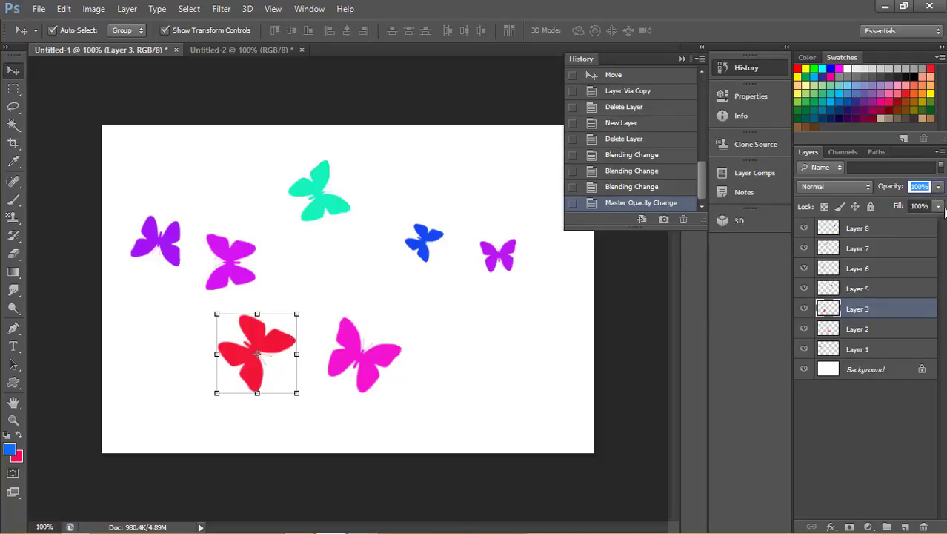
click(939, 207)
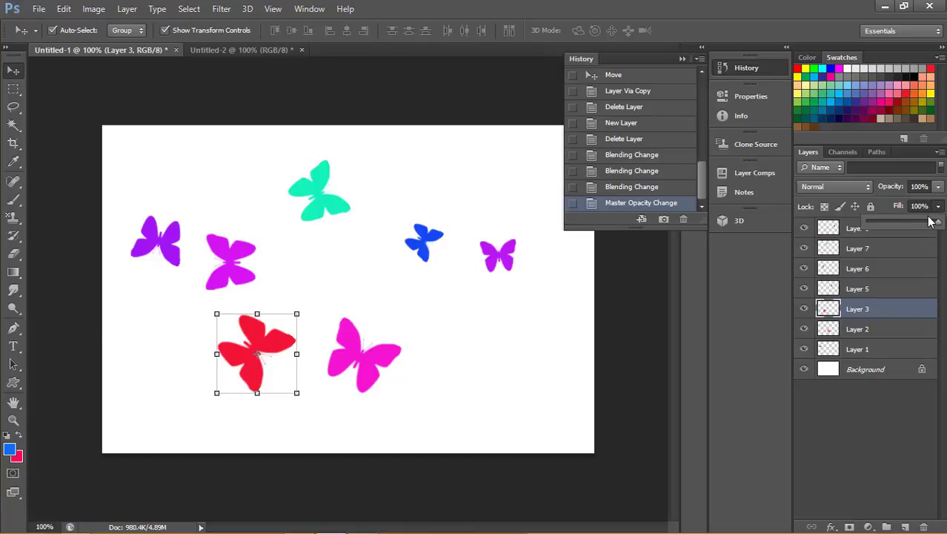
mouse_move(931, 222)
mouse_down()
mouse_move(903, 225)
mouse_move(938, 224)
mouse_up()
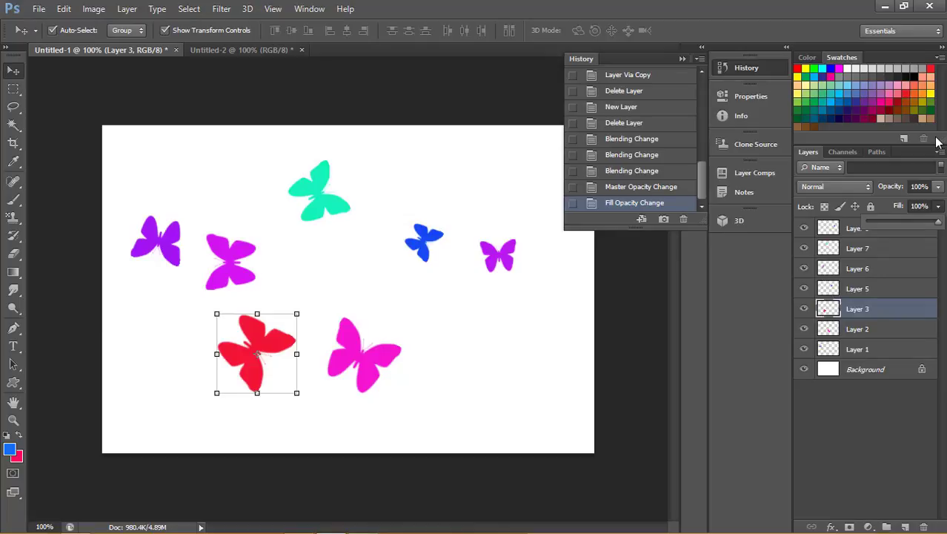
click(888, 201)
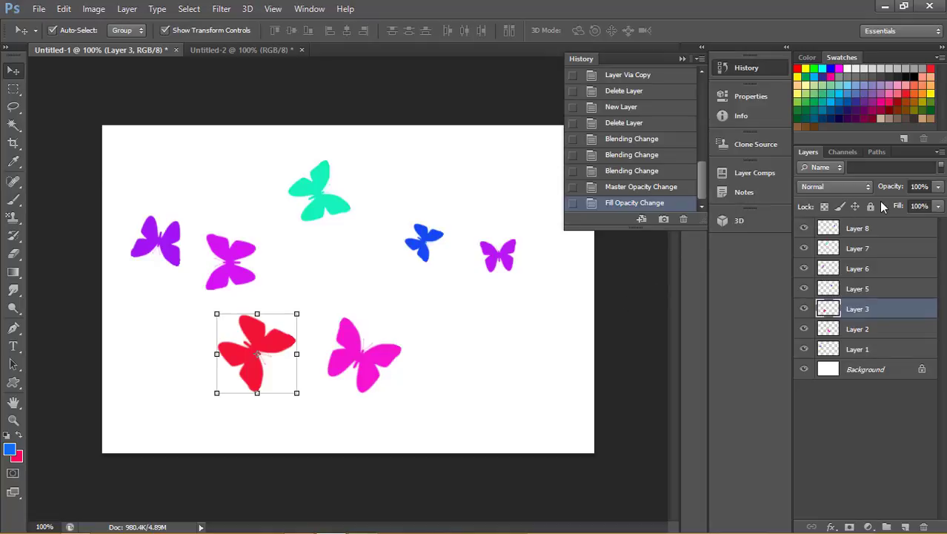
In Untitled-2, lasso a freehand area on the left, add empty Layer 1, and set Add to Selection.
click(279, 50)
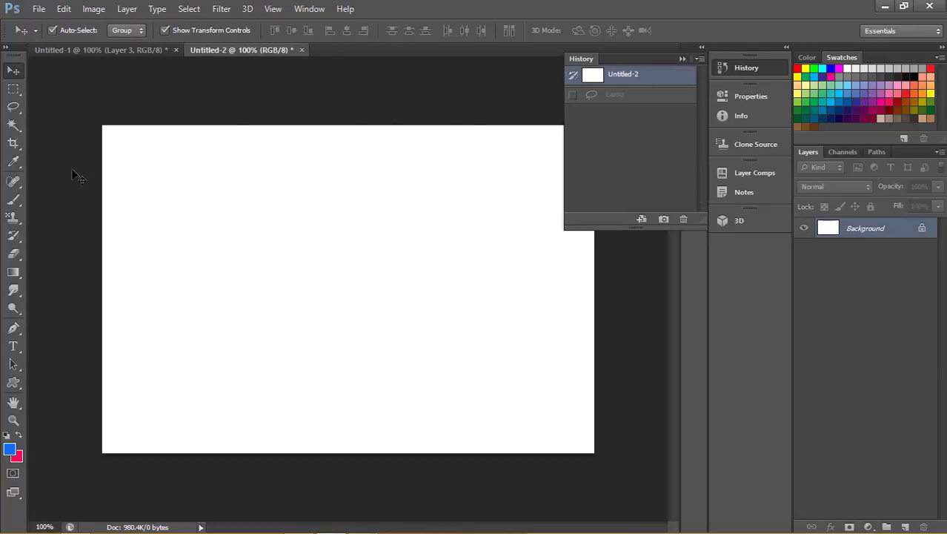
click(13, 107)
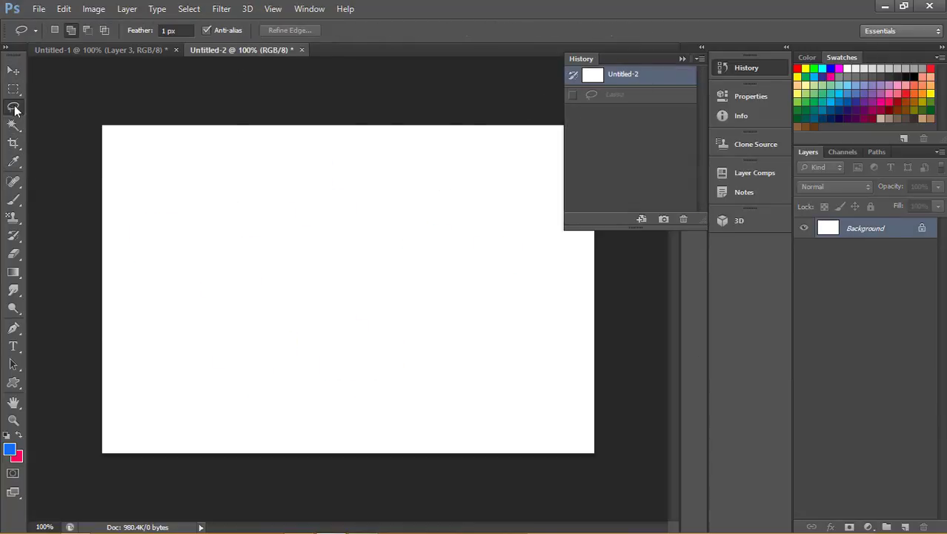
mouse_move(197, 239)
mouse_down()
mouse_move(294, 206)
mouse_move(332, 258)
mouse_move(310, 321)
mouse_move(251, 332)
mouse_move(197, 289)
mouse_move(203, 220)
mouse_move(215, 235)
mouse_up()
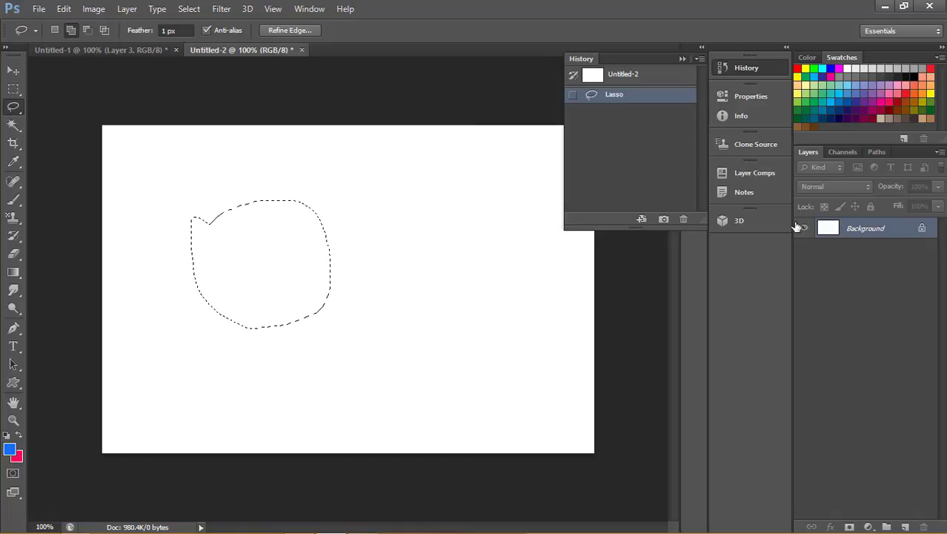
click(905, 526)
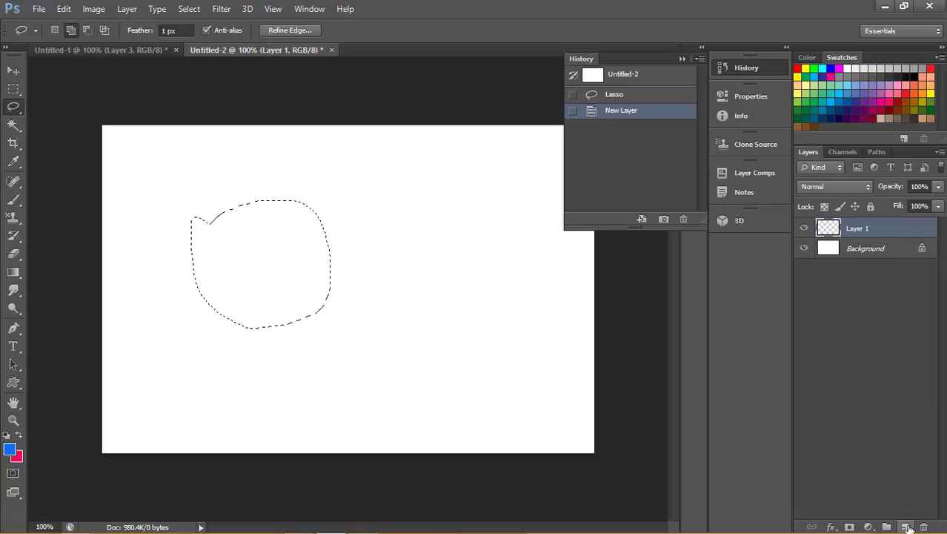
click(66, 29)
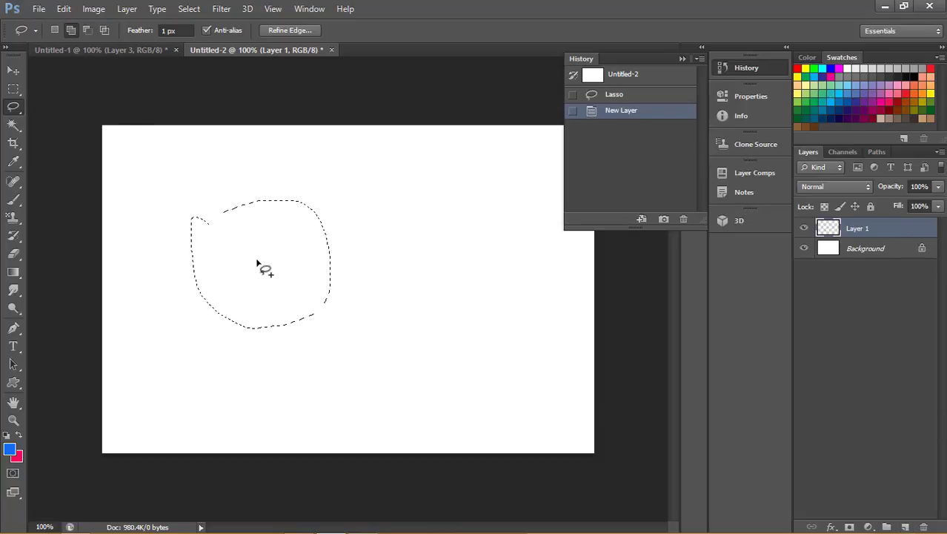
Fill the selection via Shift+F5 with a custom yellow-green colour (hue 66).
key(shift+F5)
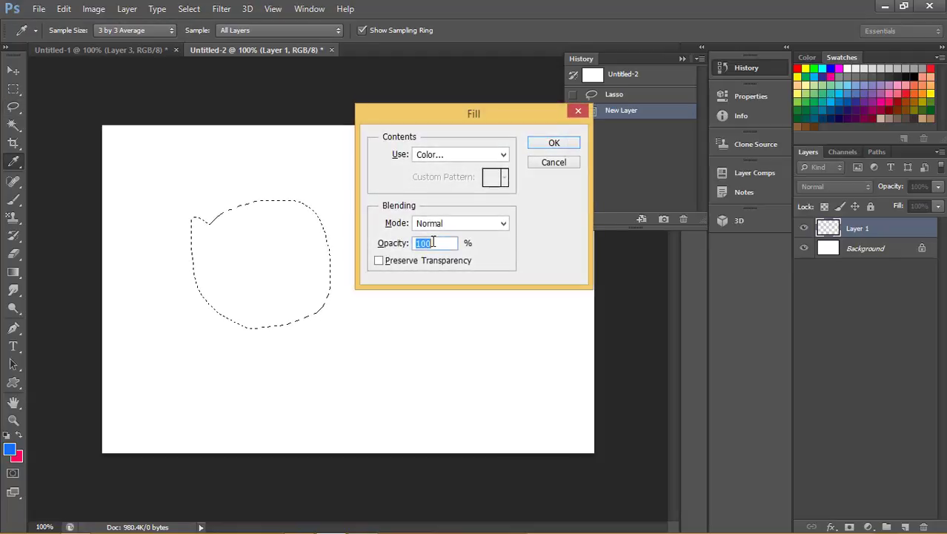
click(471, 156)
click(444, 212)
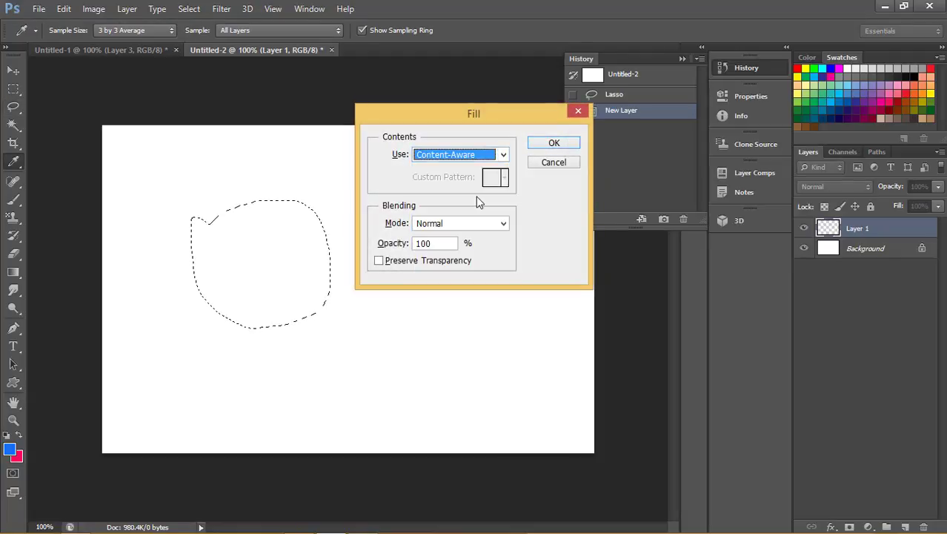
click(464, 155)
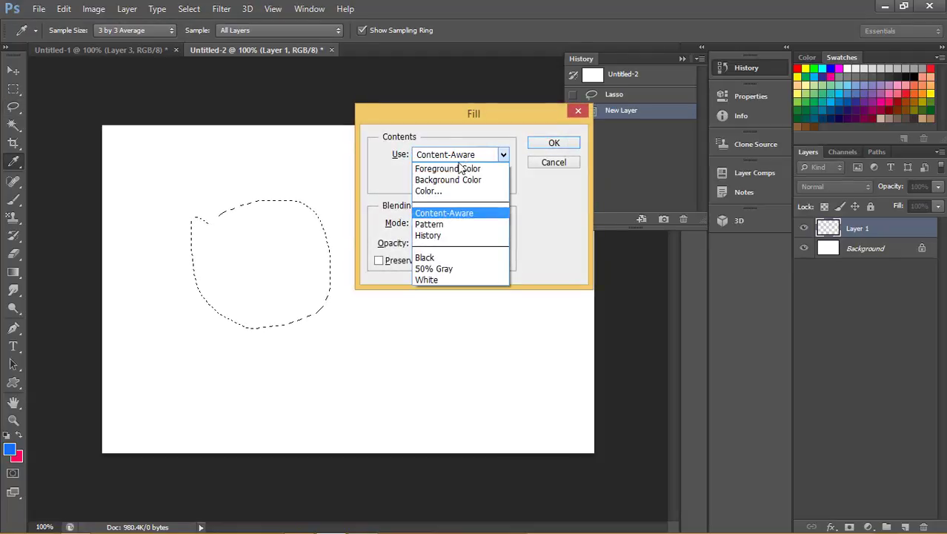
click(430, 190)
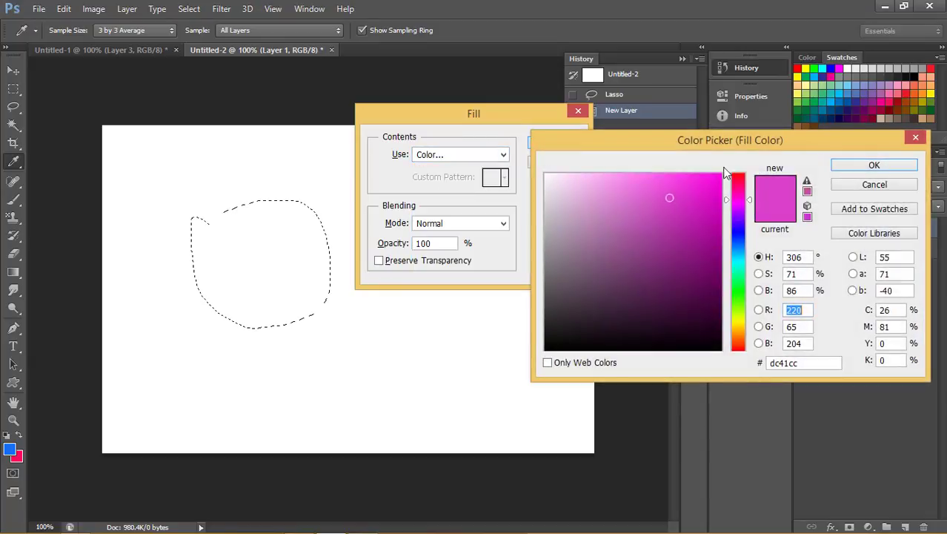
click(738, 317)
click(858, 165)
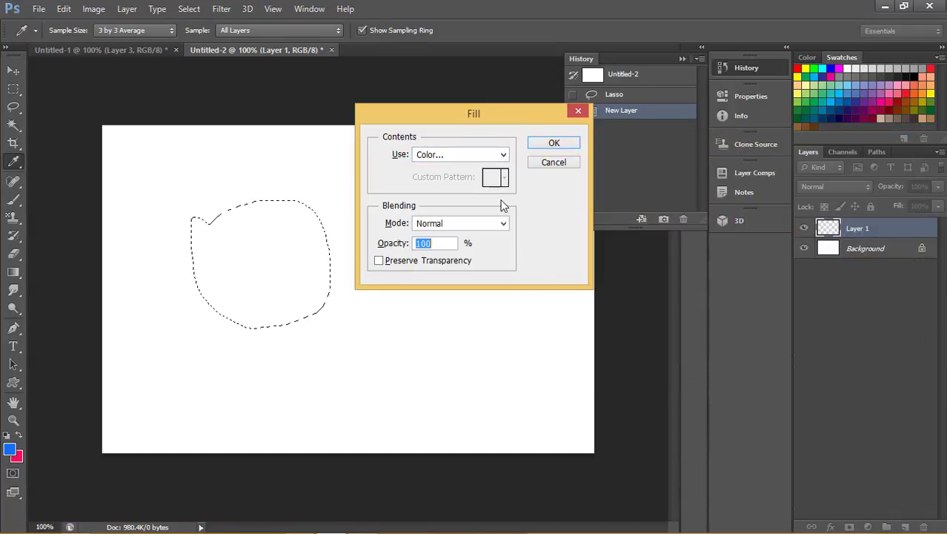
click(569, 144)
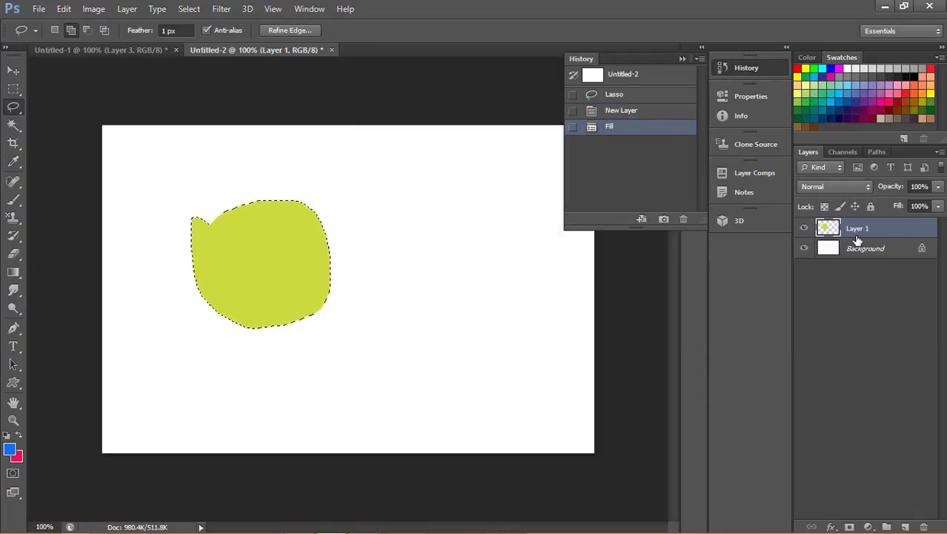
Hide the Background, move the yellow-green shape right, deselect it, and reselect Layer 1.
click(804, 249)
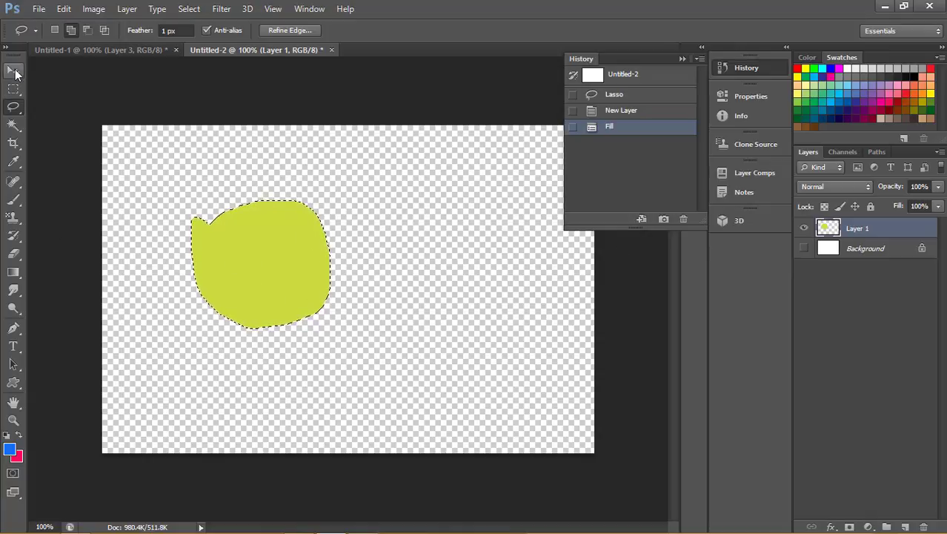
click(13, 69)
drag(282, 250, 365, 250)
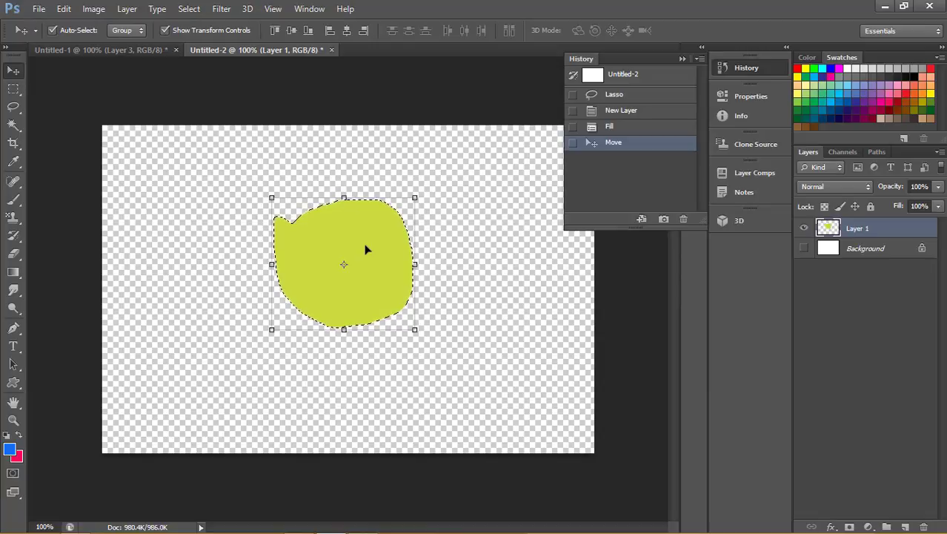
key(ctrl+d)
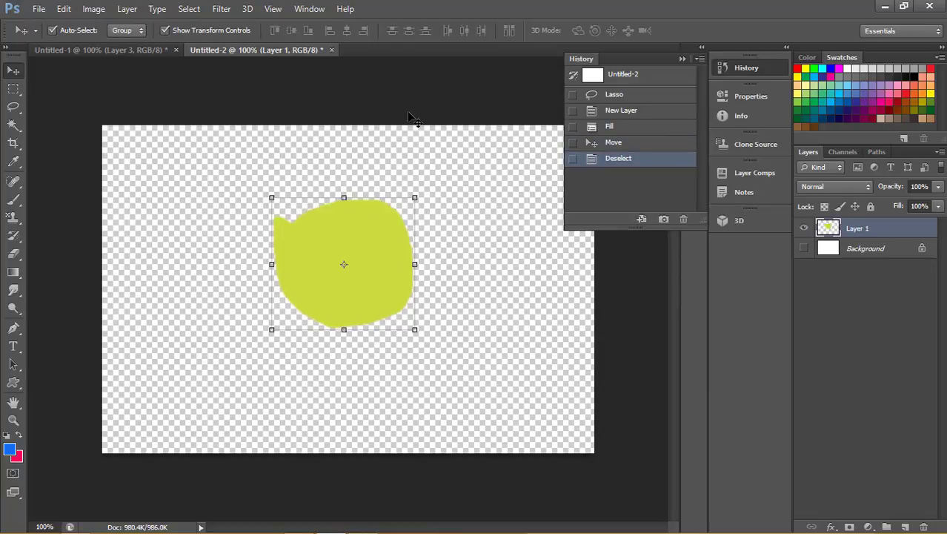
click(409, 111)
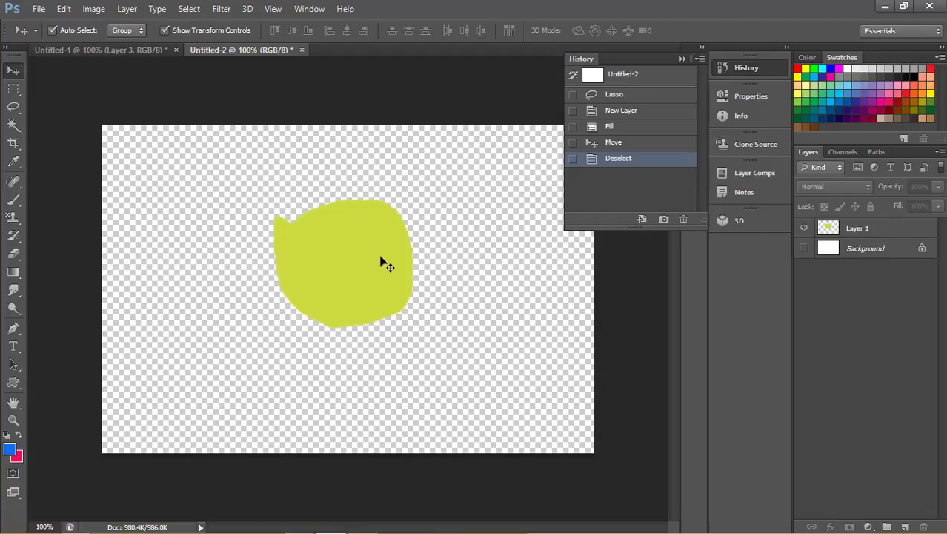
click(884, 234)
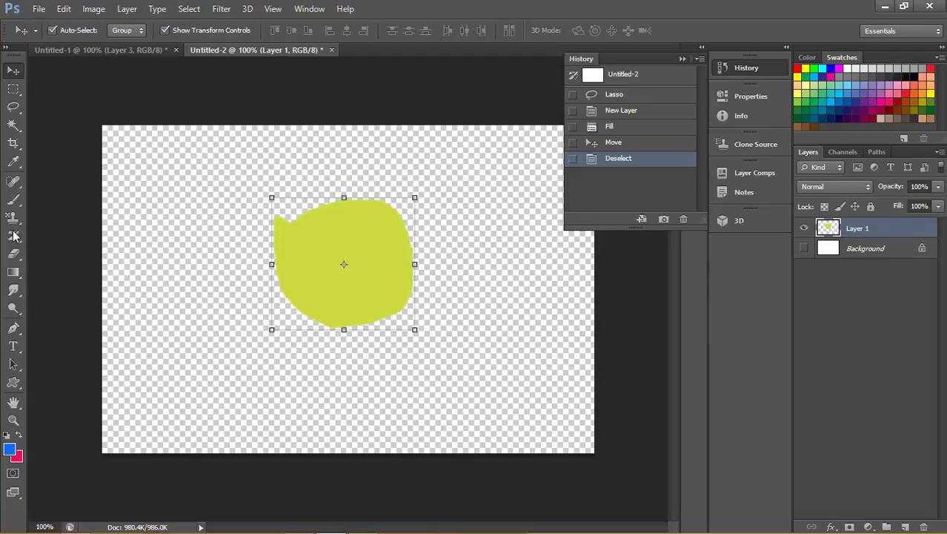
Stamp six multicoloured butterflies with the Brush, then revert History to the Deselect state.
click(14, 199)
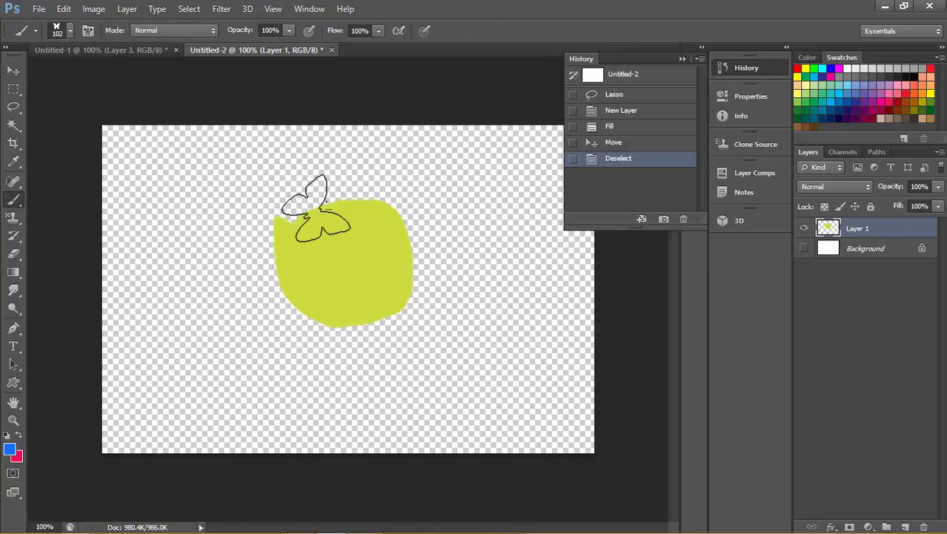
click(302, 211)
click(358, 263)
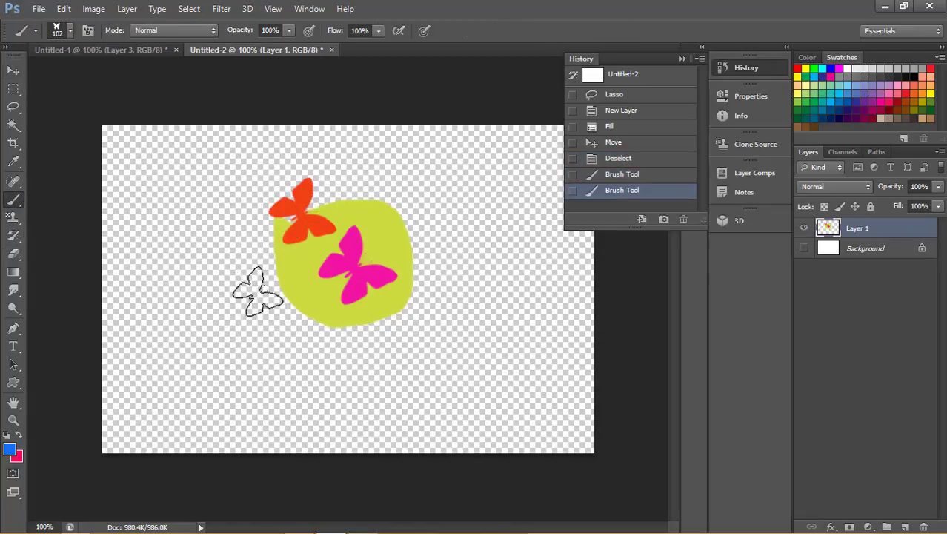
click(254, 299)
click(272, 335)
click(199, 323)
click(198, 243)
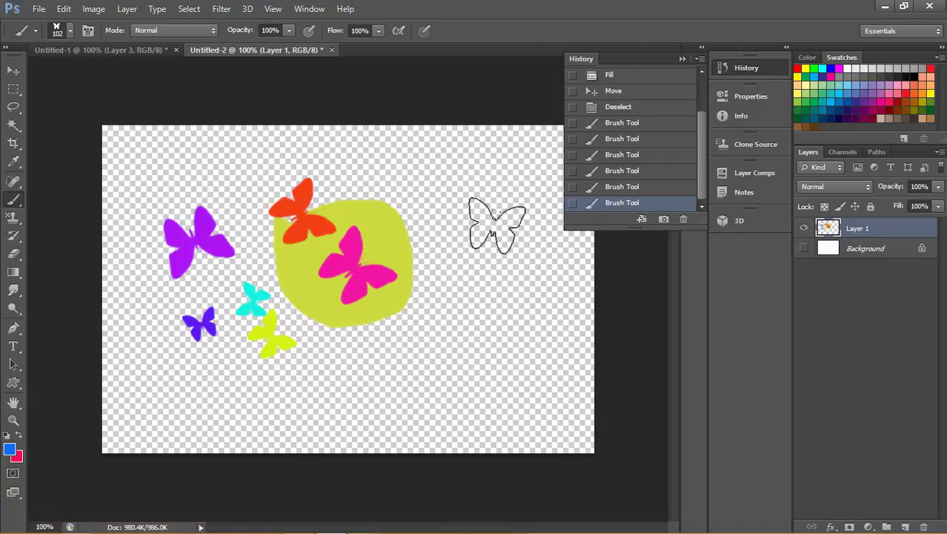
click(618, 107)
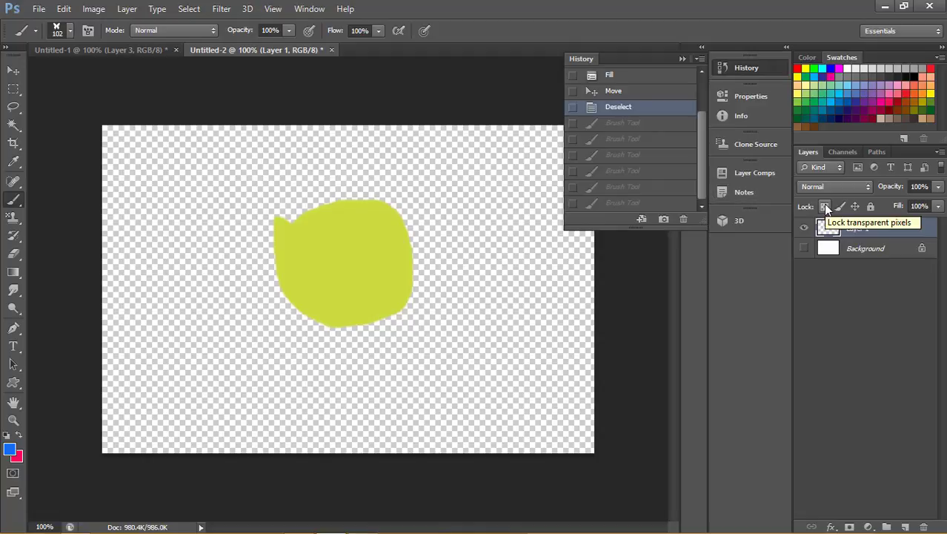
Lock Layer 1's transparent pixels and stamp nine butterflies that land only inside the yellow shape.
click(825, 208)
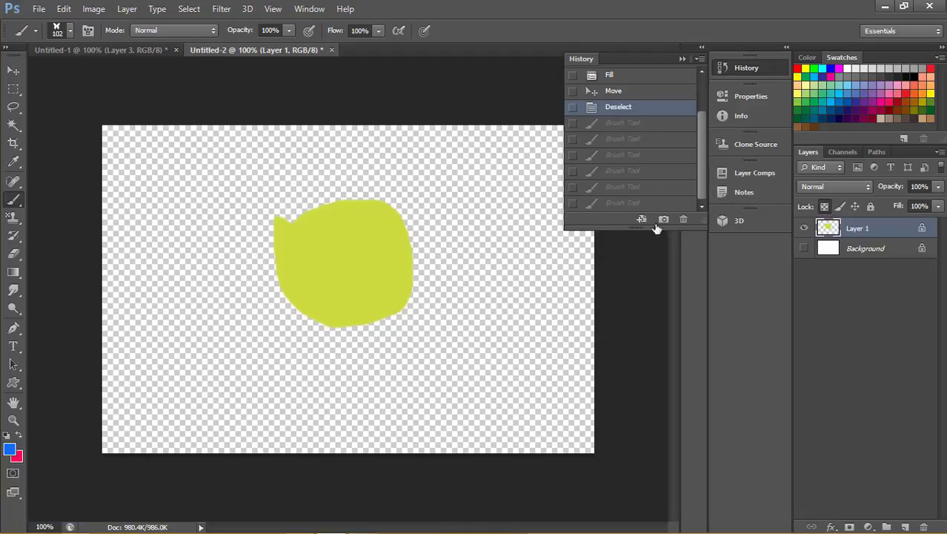
click(292, 249)
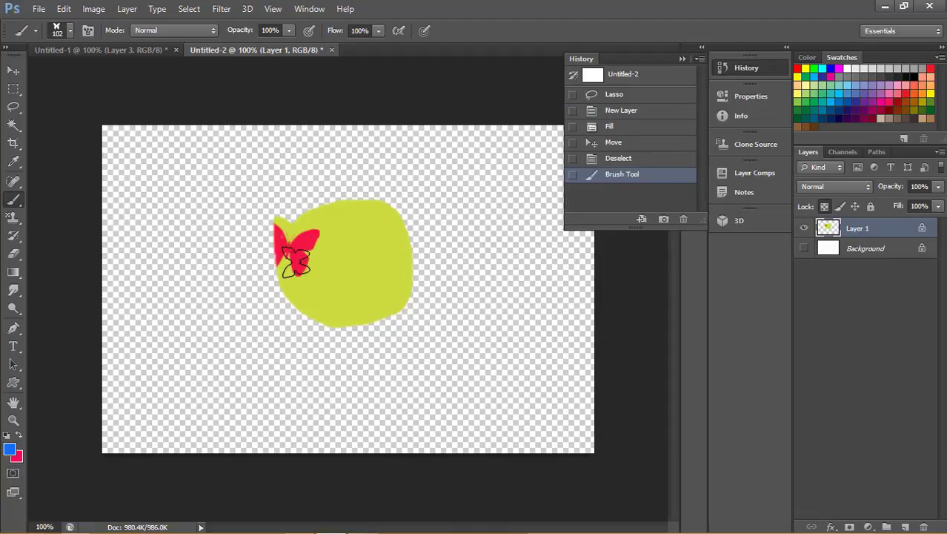
click(369, 288)
click(374, 215)
click(328, 231)
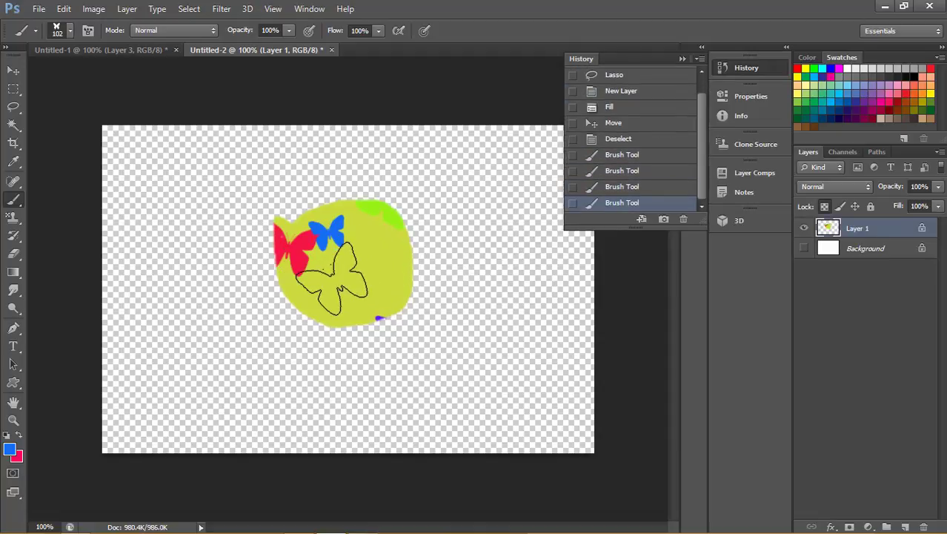
click(278, 289)
click(364, 280)
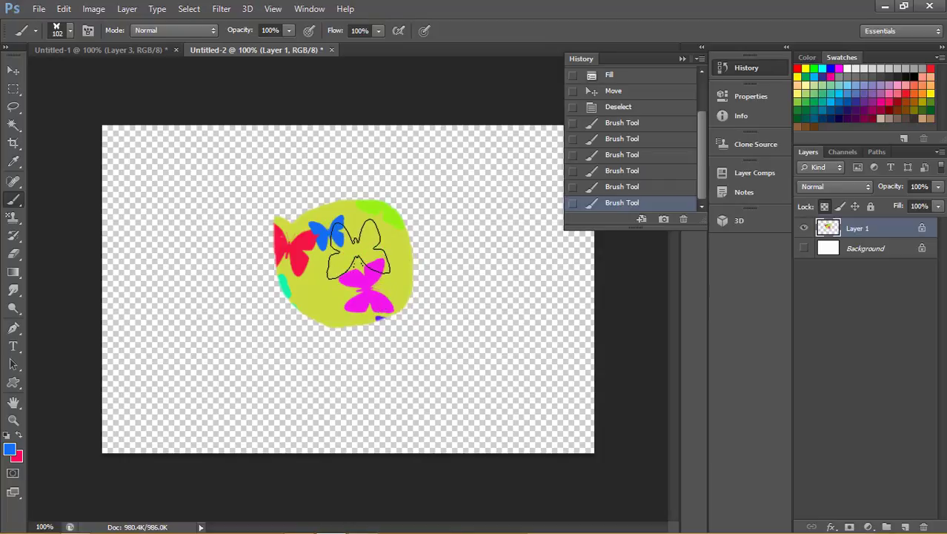
click(295, 231)
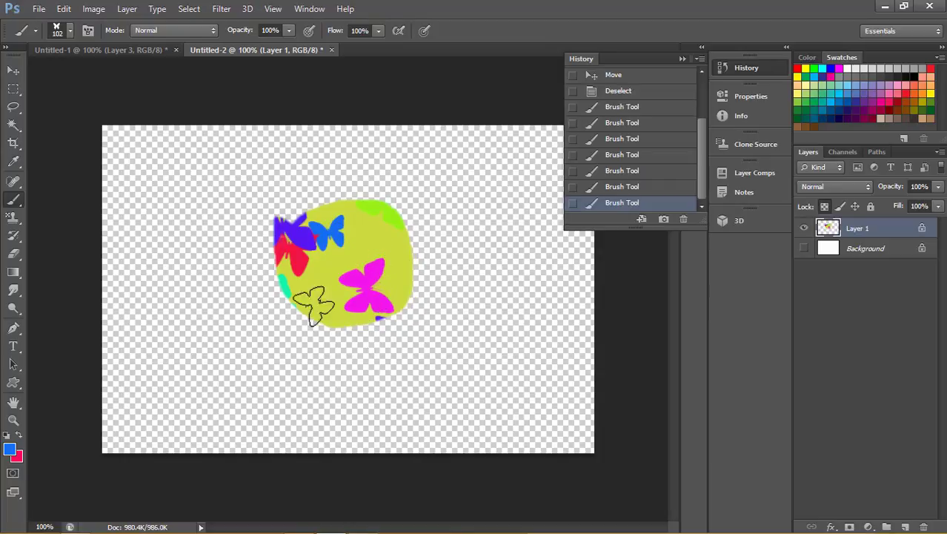
click(296, 266)
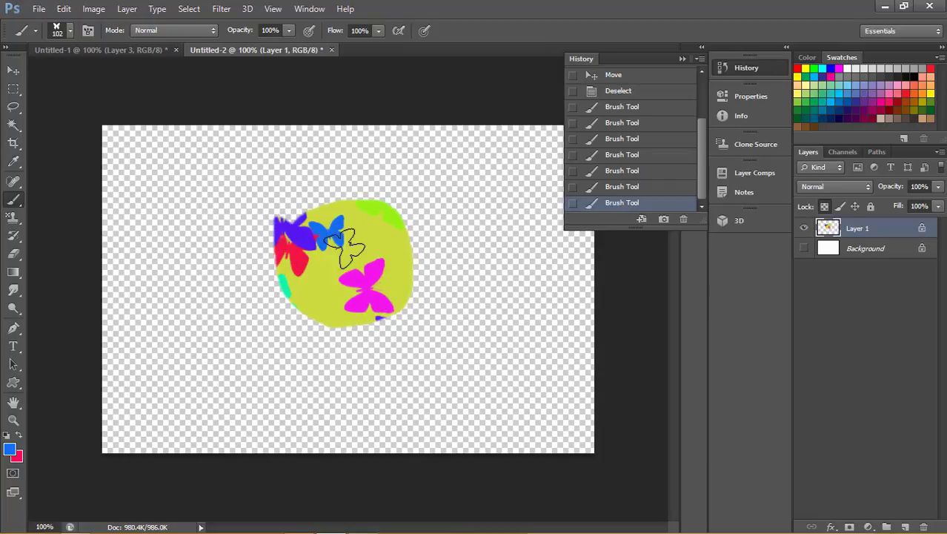
click(389, 315)
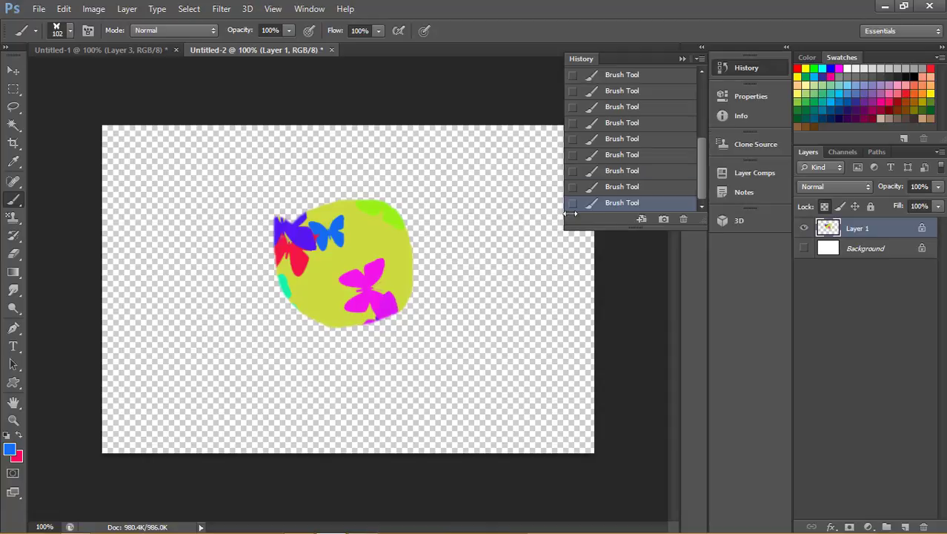
Step History back to the state before the butterfly stamps.
click(700, 68)
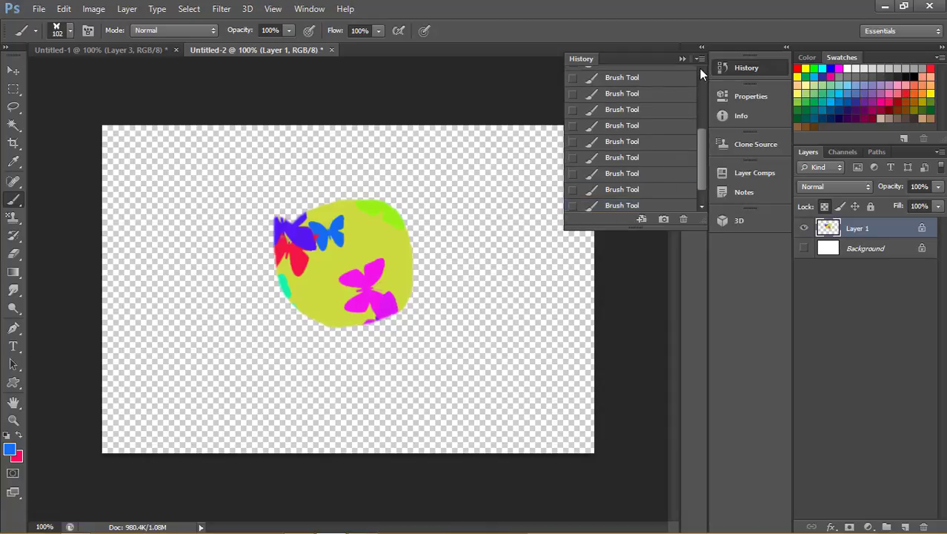
click(700, 68)
click(618, 84)
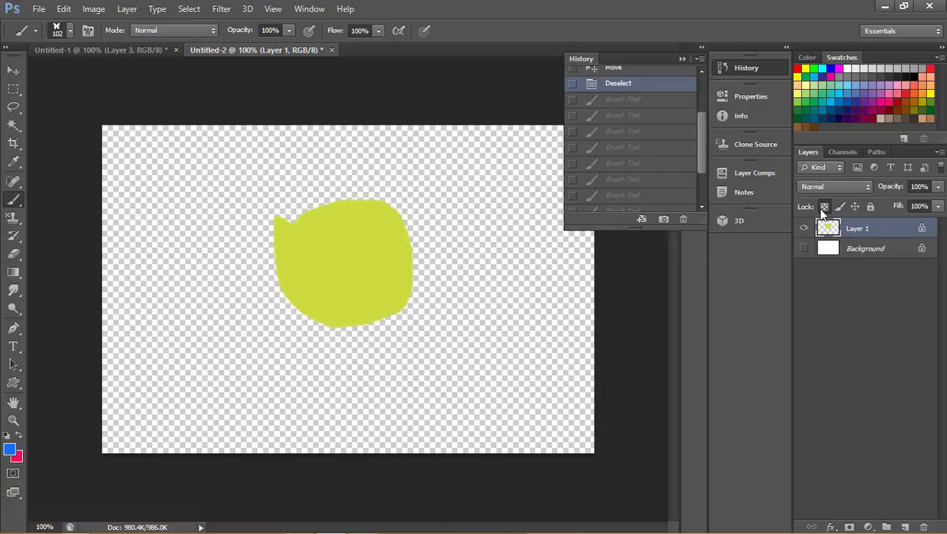
Unlock transparent pixels, toggle the pixel and position locks, then nudge the shape down-right.
click(824, 206)
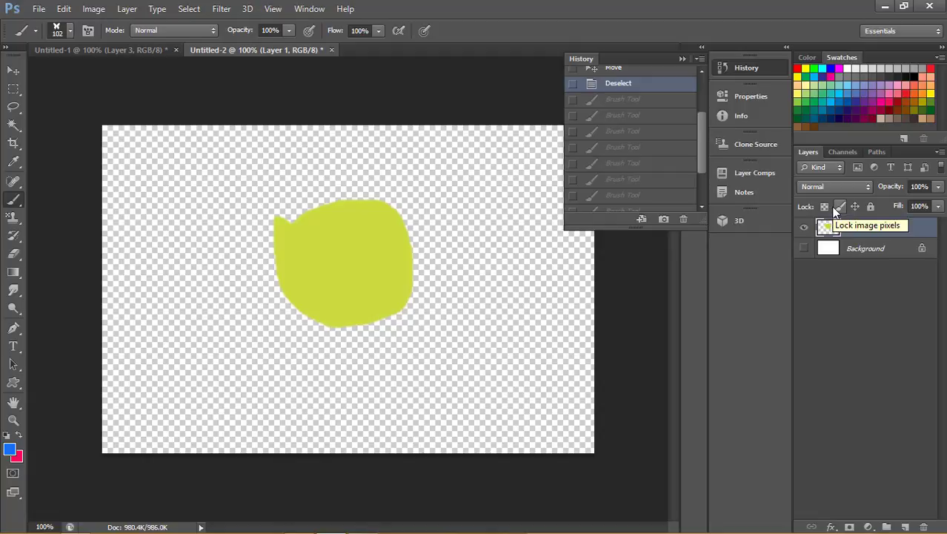
click(835, 208)
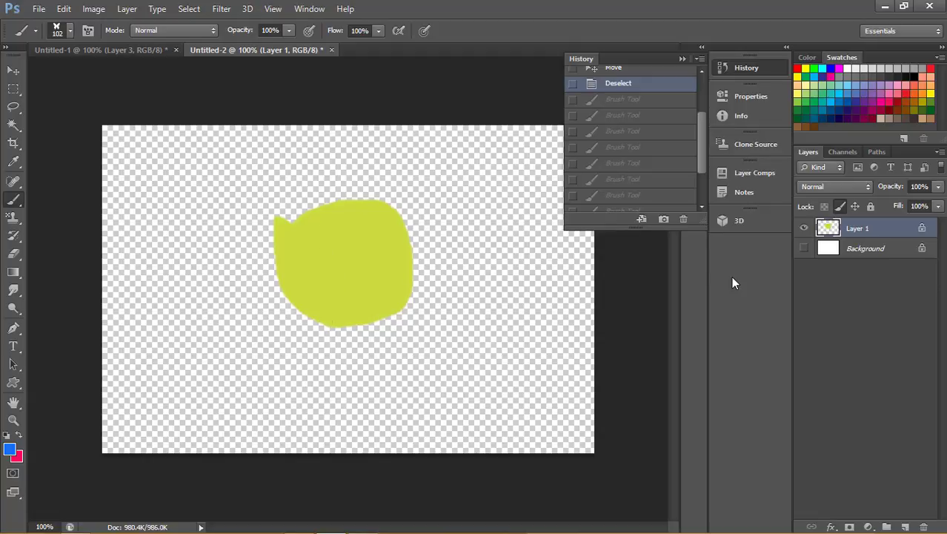
click(840, 207)
click(857, 202)
click(856, 203)
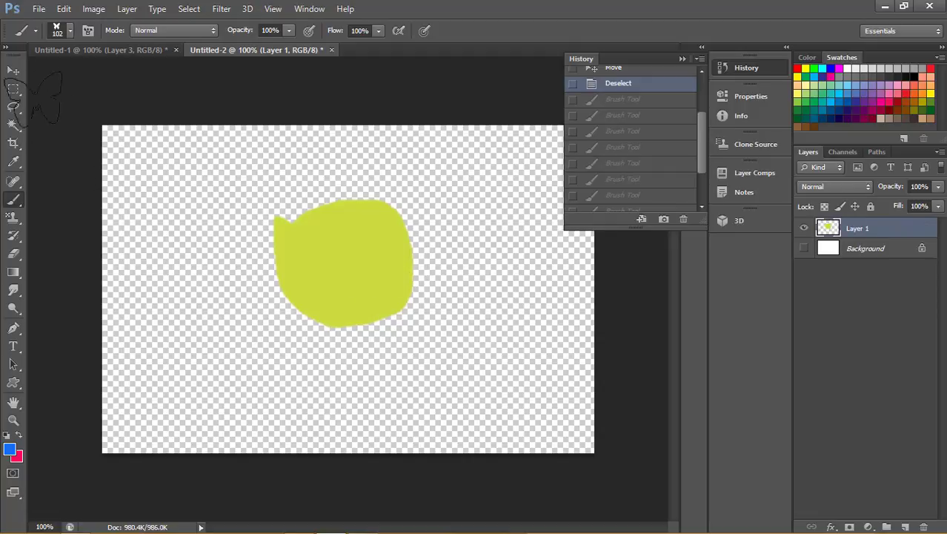
click(9, 70)
mouse_move(322, 216)
mouse_down()
mouse_move(361, 242)
mouse_move(358, 234)
mouse_up()
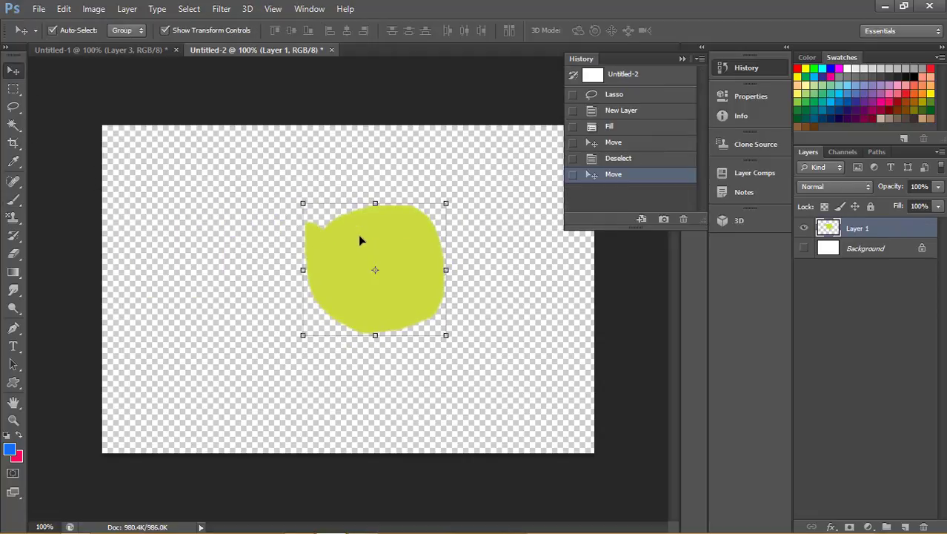
click(854, 213)
drag(412, 255, 197, 262)
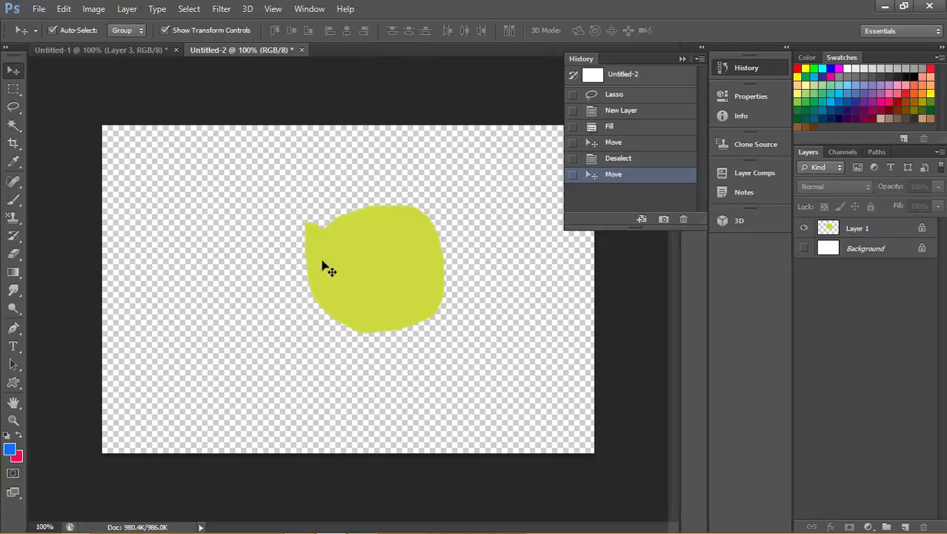
click(856, 226)
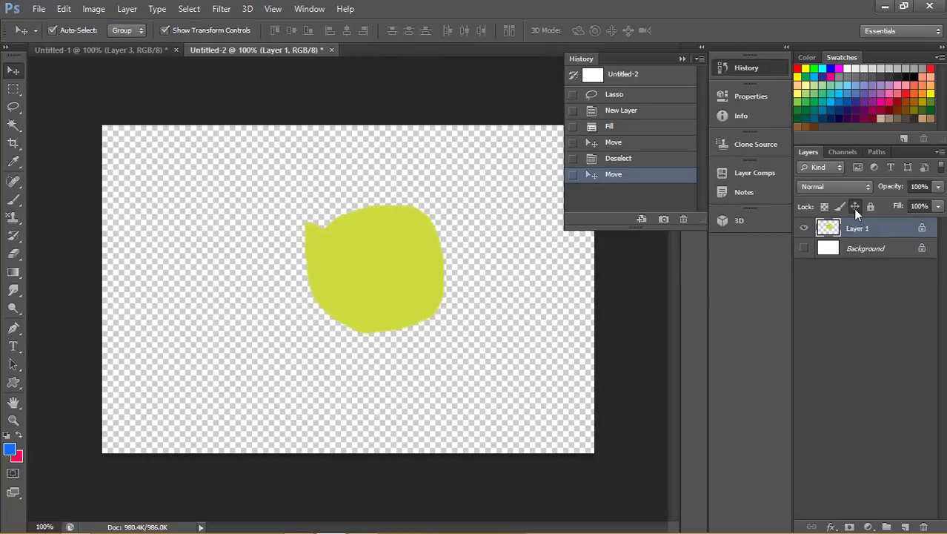
click(854, 209)
click(854, 208)
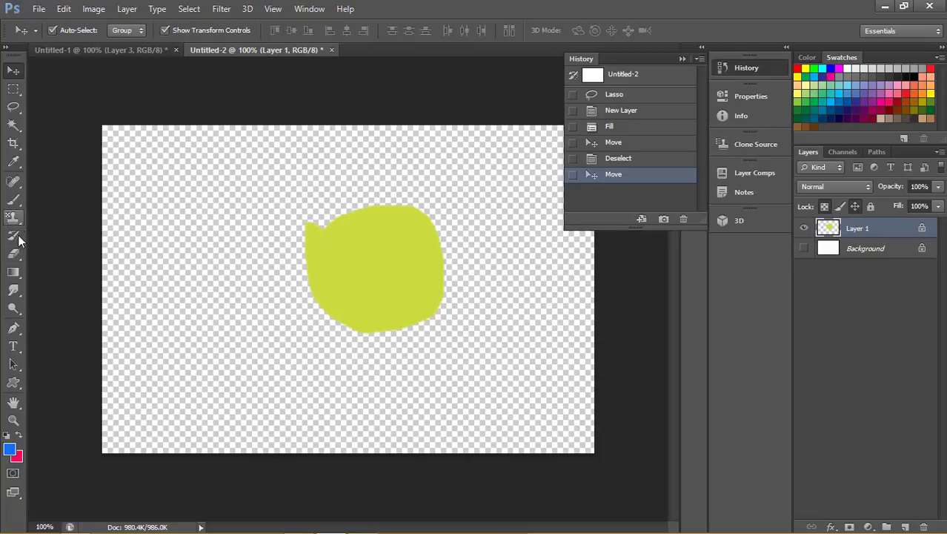
click(13, 201)
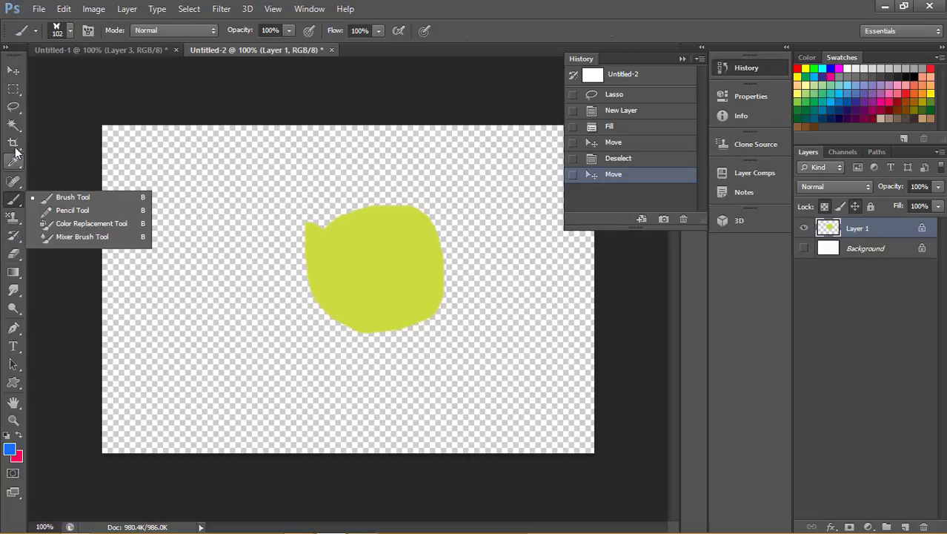
click(56, 32)
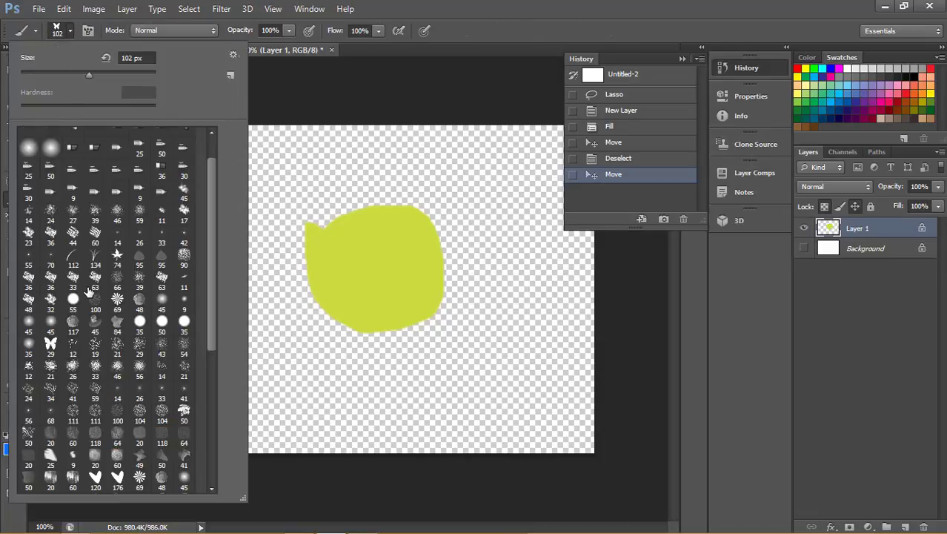
click(117, 257)
click(392, 253)
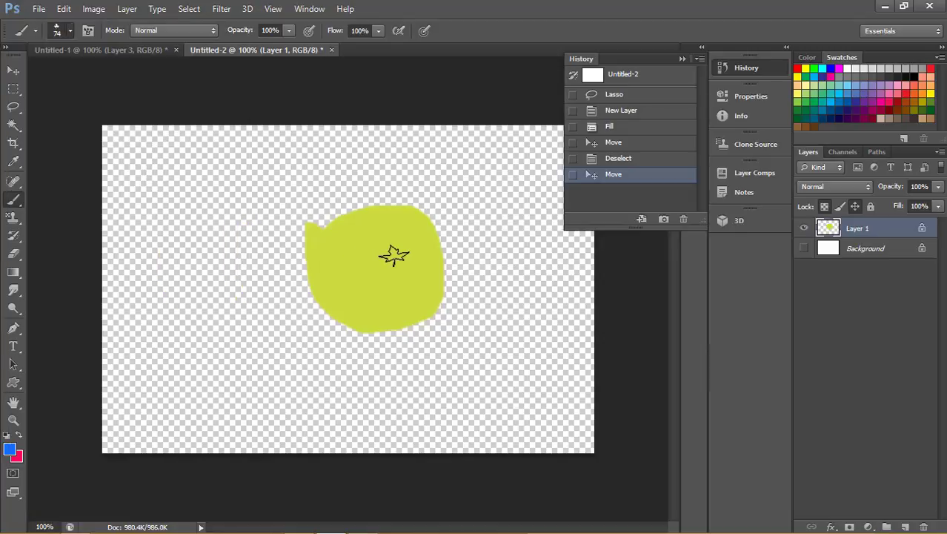
mouse_move(393, 254)
mouse_down()
mouse_move(348, 296)
mouse_move(377, 313)
mouse_move(318, 289)
mouse_up()
drag(435, 277, 387, 231)
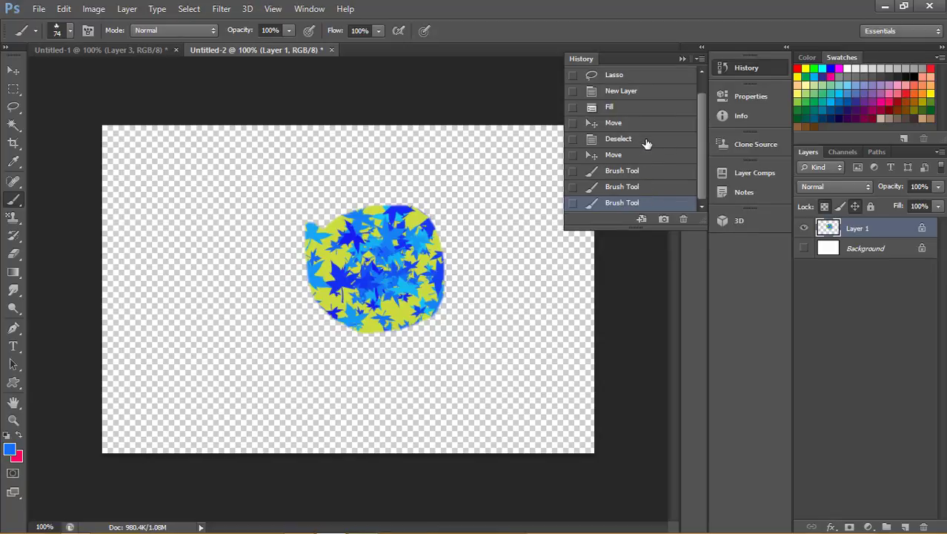
click(871, 206)
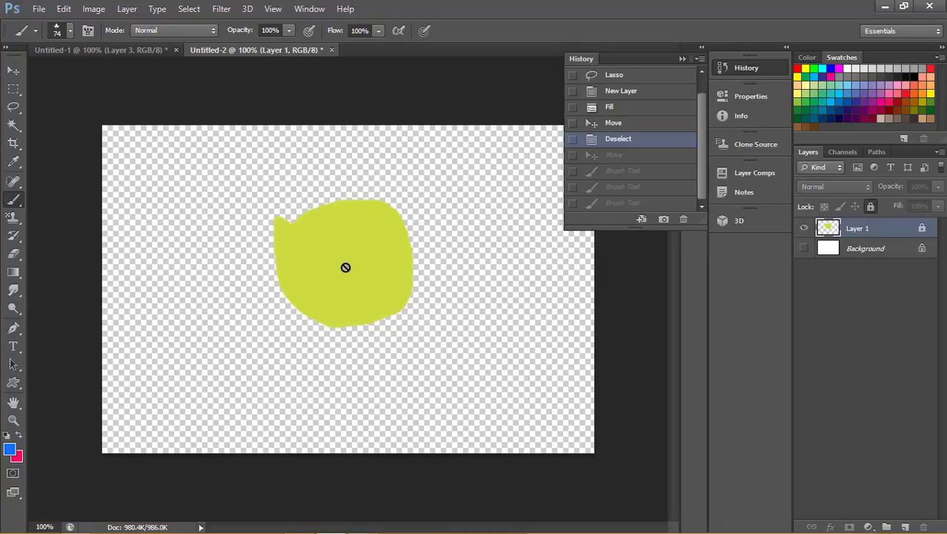
click(871, 206)
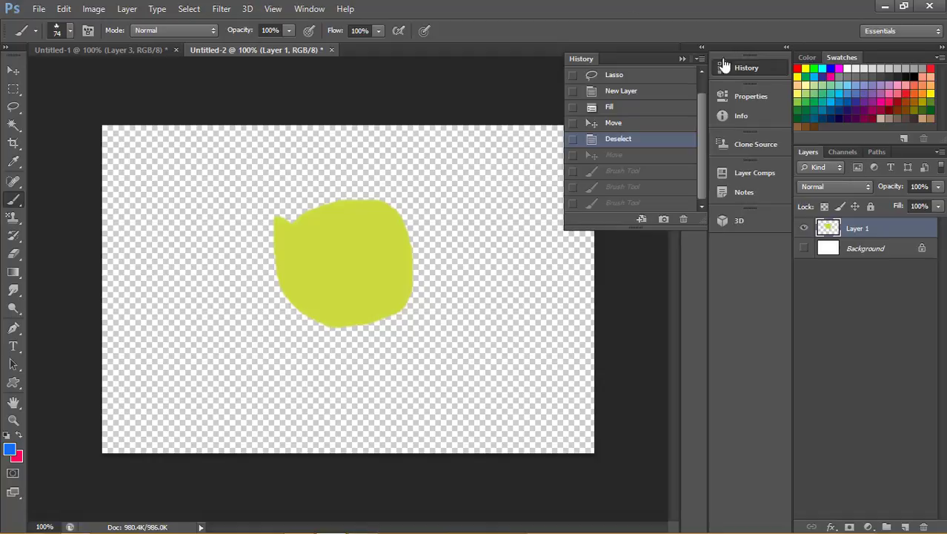
Float and collapse the Layers group, then redock it under Swatches stretched to the window bottom.
drag(907, 154, 196, 85)
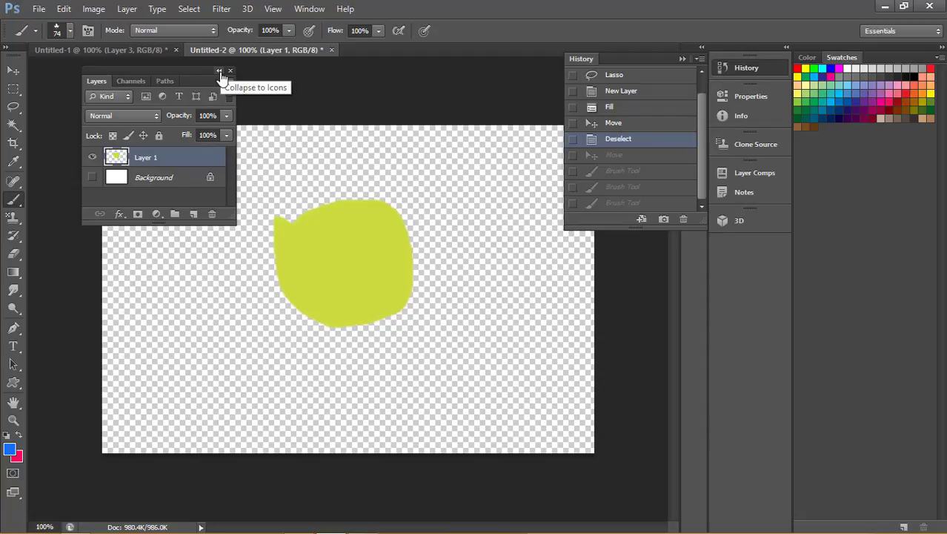
click(220, 72)
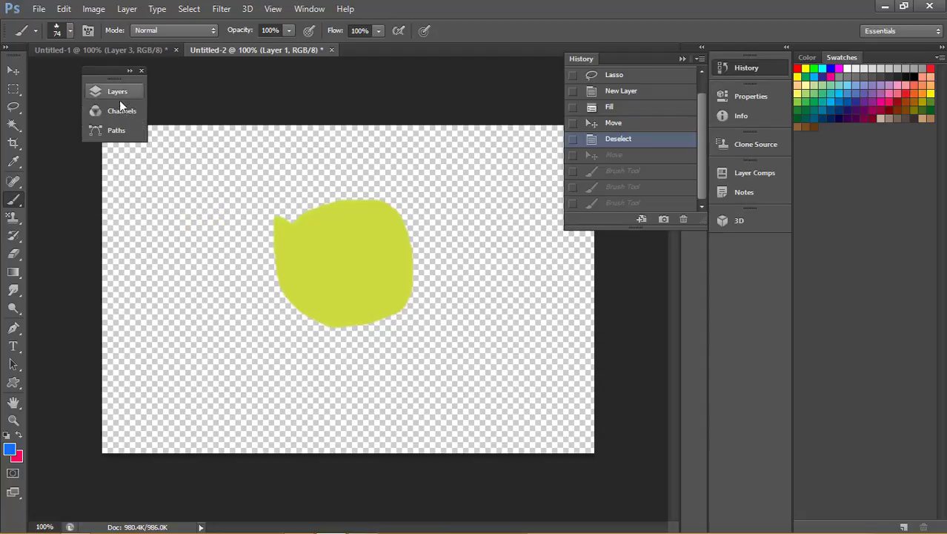
mouse_move(112, 67)
mouse_down()
mouse_move(600, 197)
mouse_move(724, 243)
mouse_up()
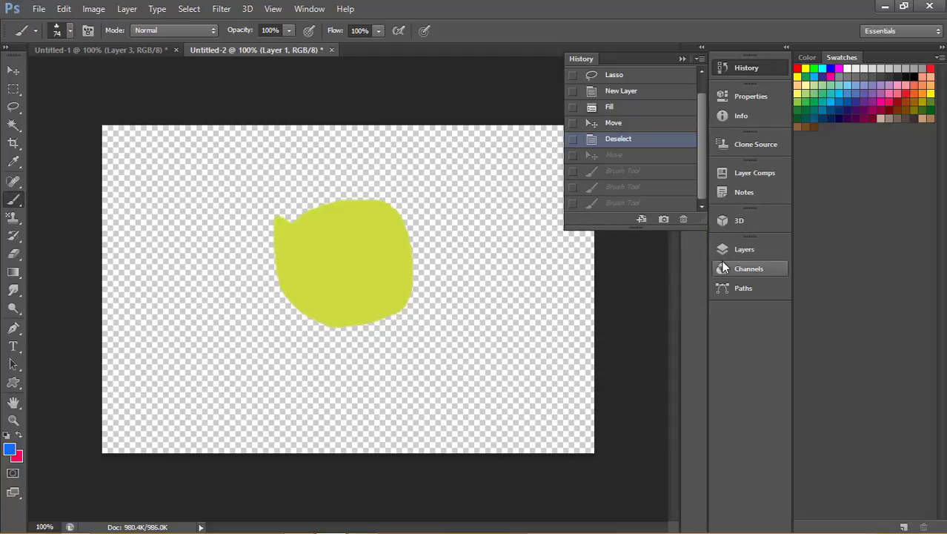
click(744, 249)
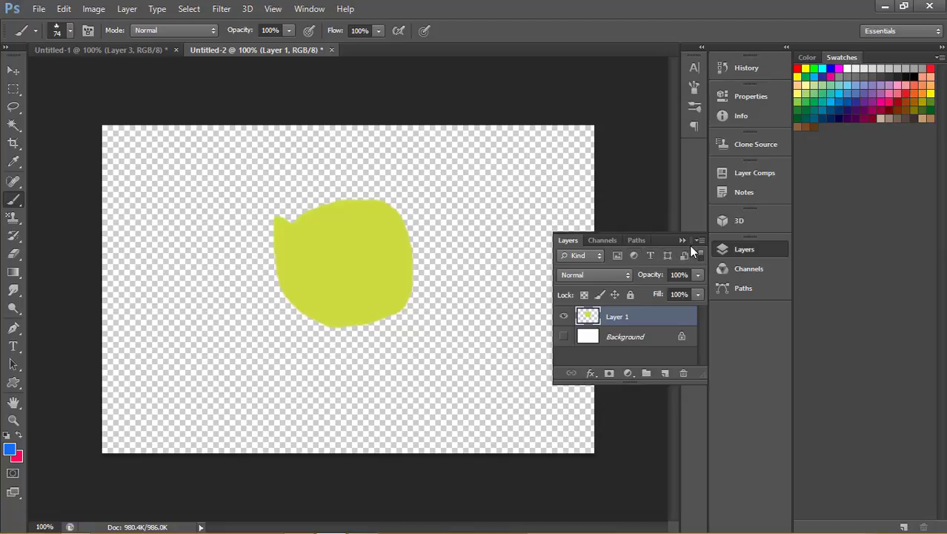
mouse_move(651, 239)
mouse_down()
mouse_move(899, 260)
mouse_move(899, 246)
mouse_up()
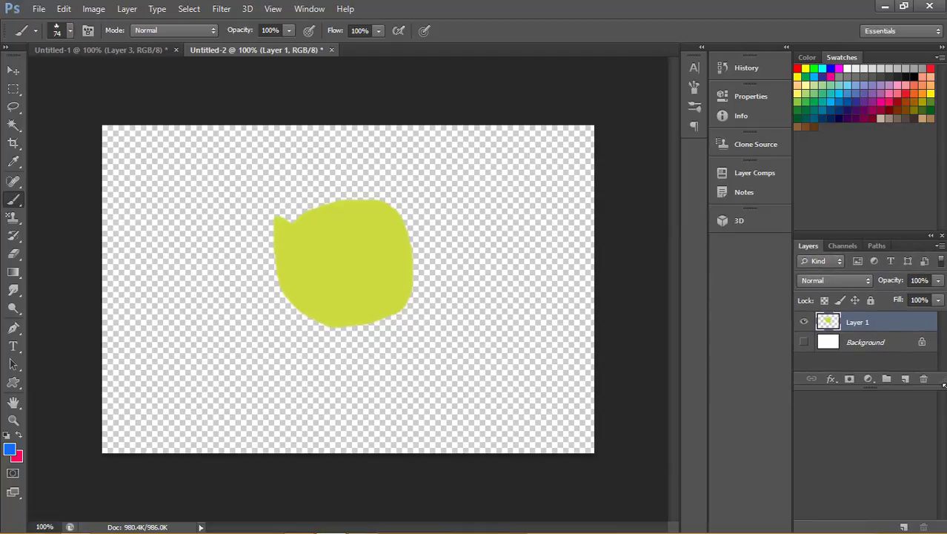
drag(943, 385, 944, 522)
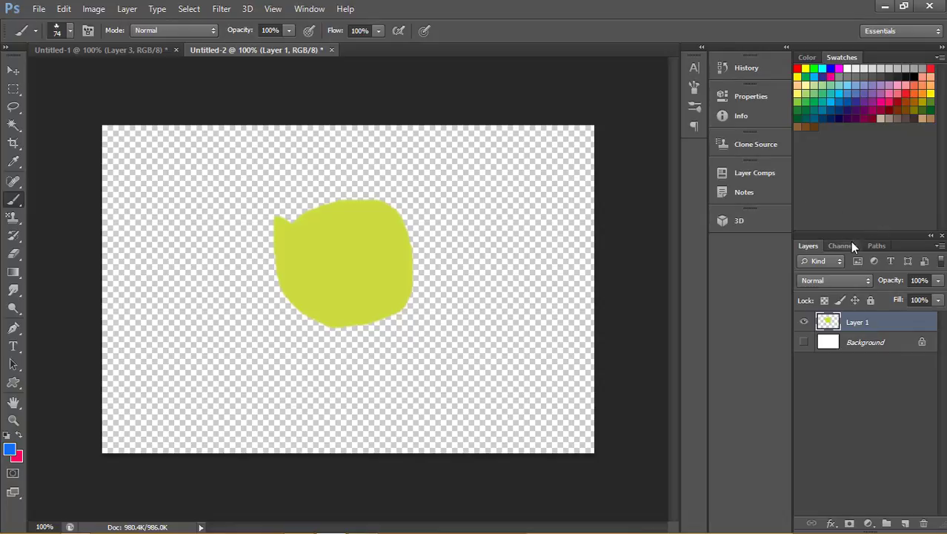
Cycle through the Channels, Paths and Layers tabs.
click(842, 247)
click(876, 246)
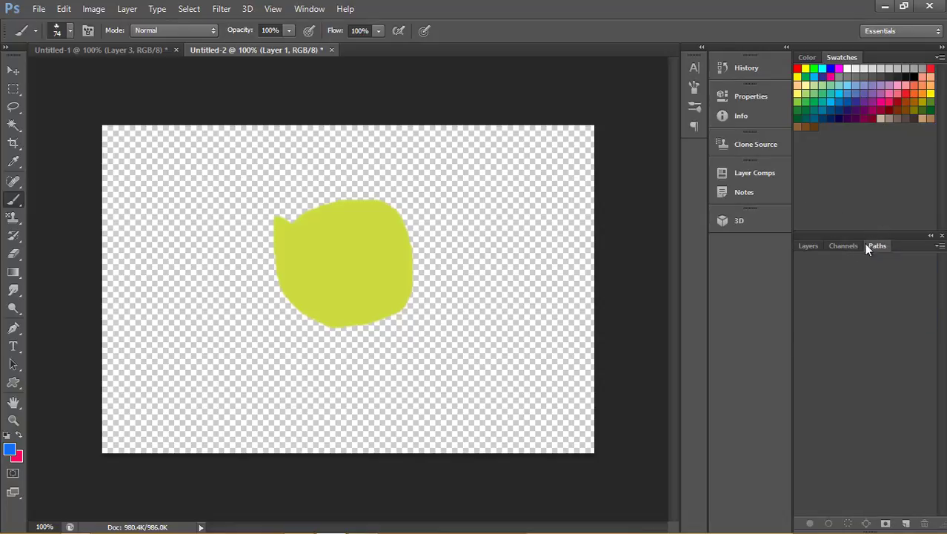
click(809, 246)
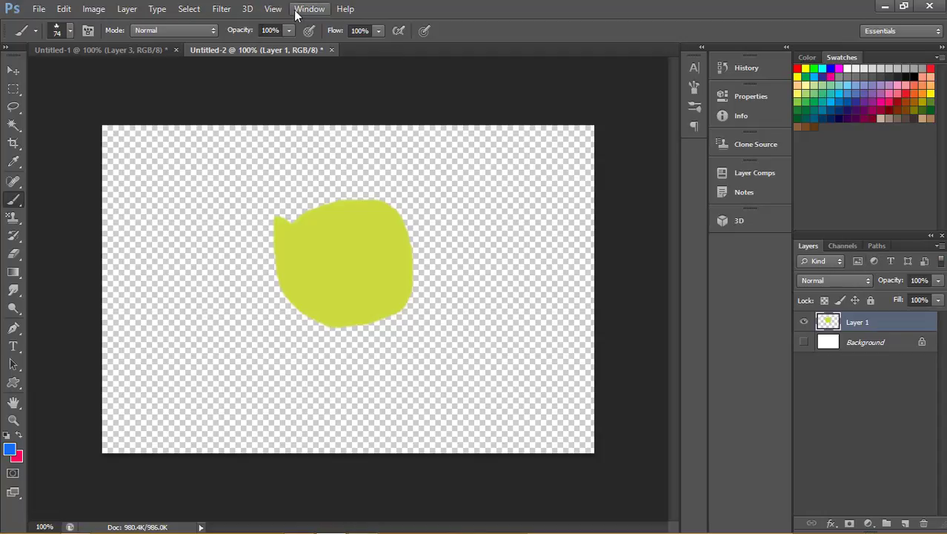
Switch to Untitled-1, set the Layers filter to Kind, and turn off the pixel filter.
click(165, 49)
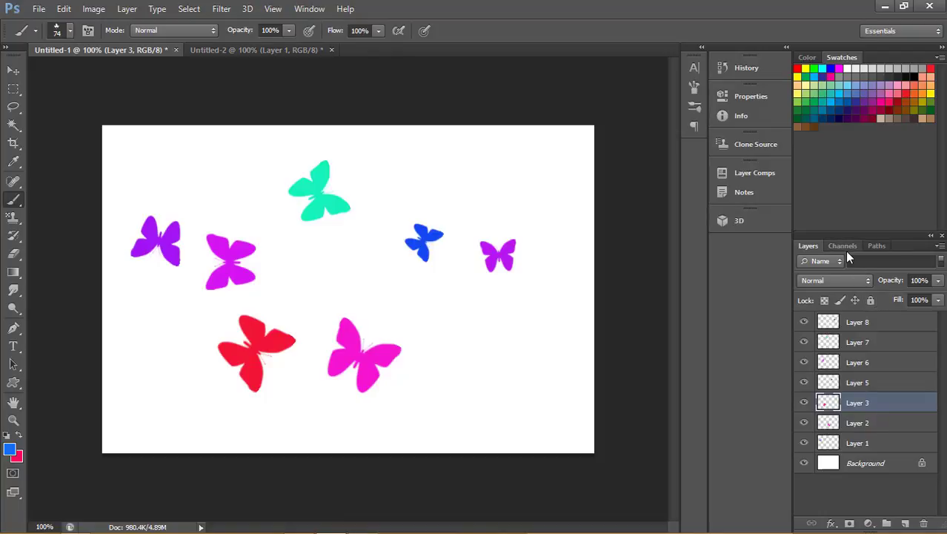
click(822, 255)
click(824, 256)
click(836, 260)
click(841, 270)
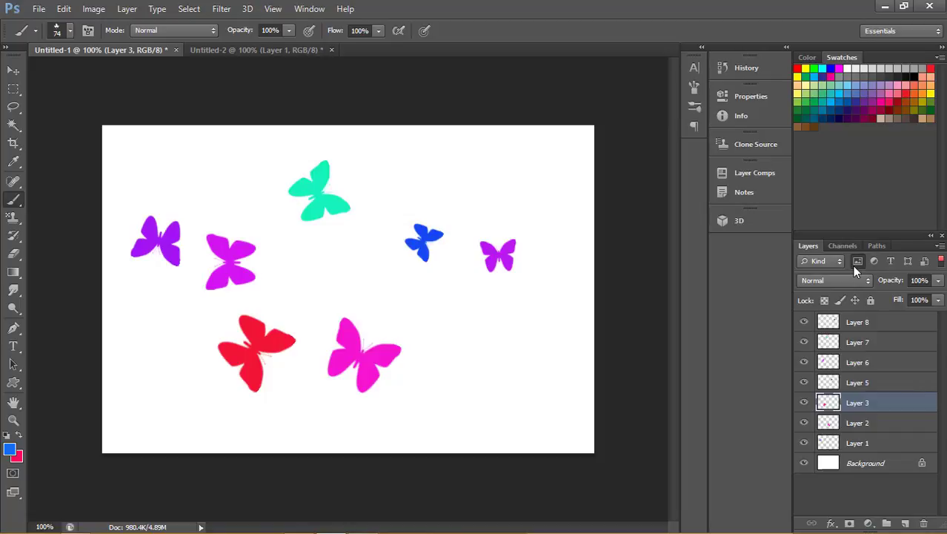
click(860, 261)
click(862, 486)
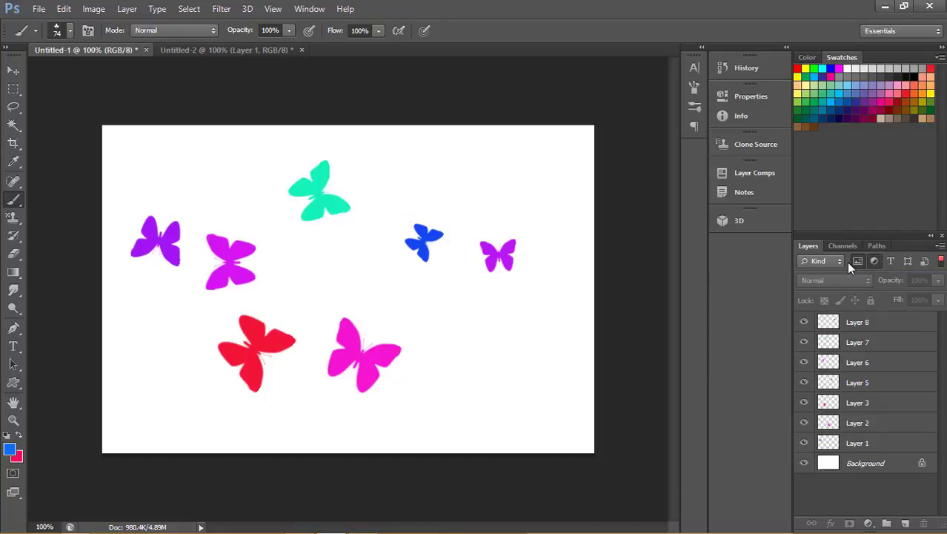
Try the adjustment, type and shape layer filters, switching type and shape back off.
click(871, 264)
click(891, 261)
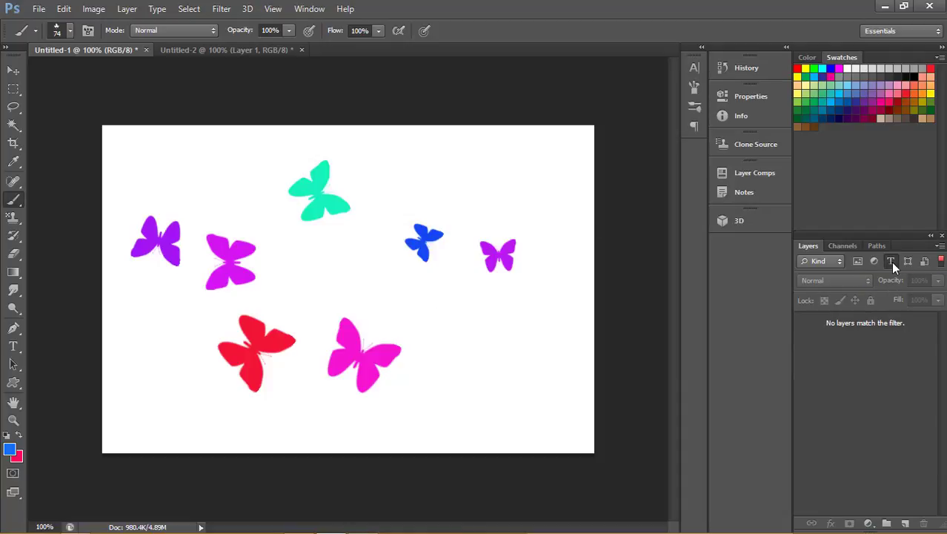
click(891, 261)
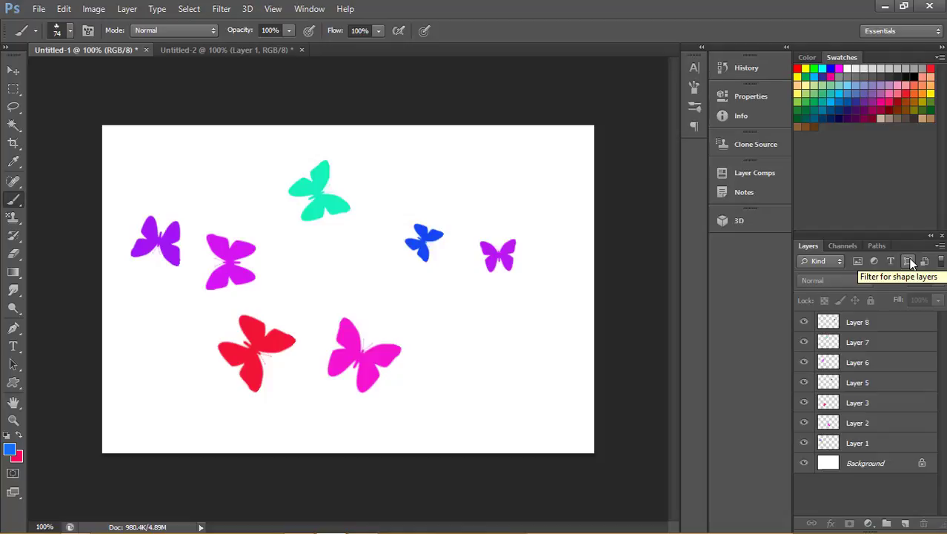
click(908, 261)
click(907, 261)
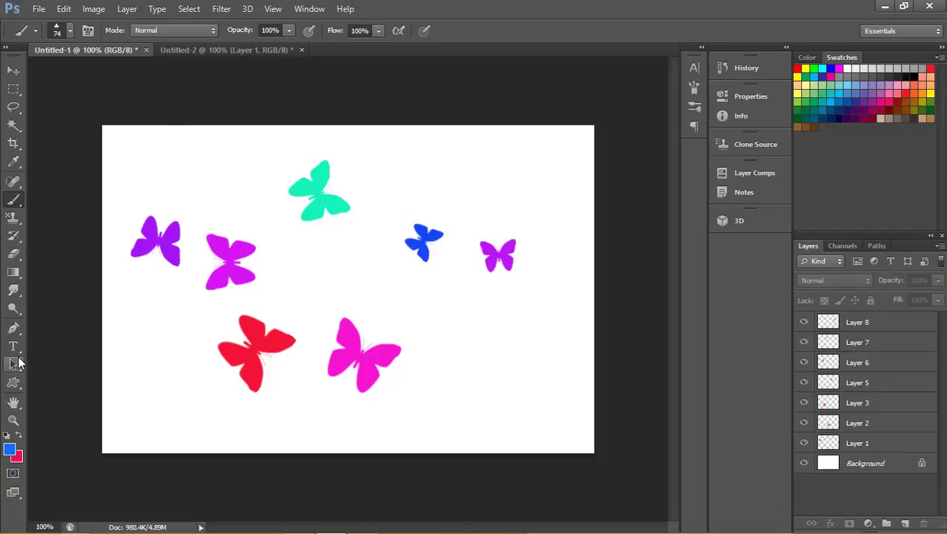
Draw the walking-couple custom shape on the canvas's right side, then toggle the shape-layer filter.
click(14, 382)
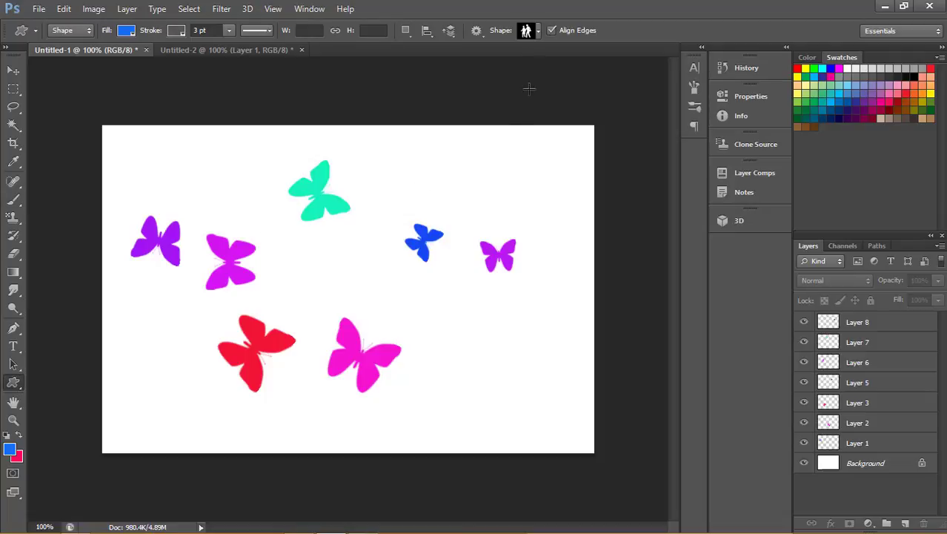
drag(482, 145, 593, 371)
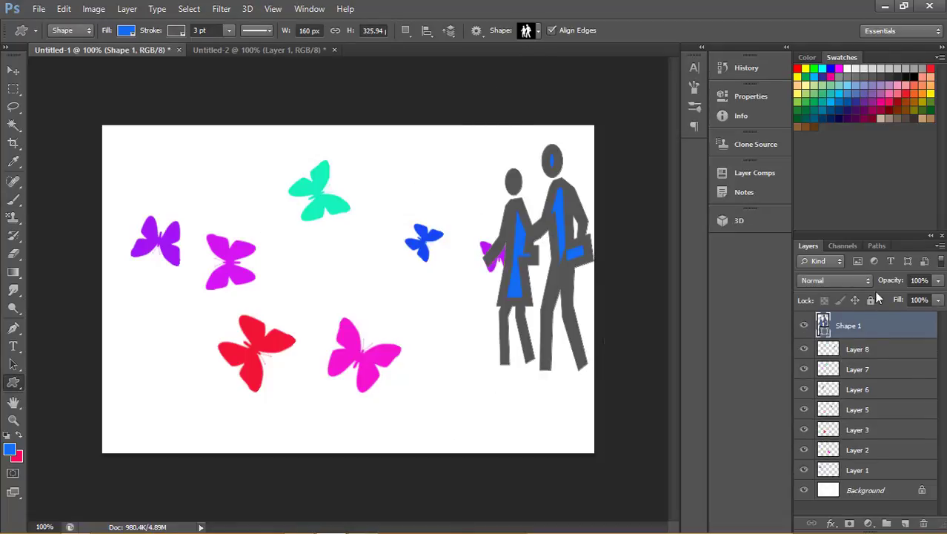
click(854, 508)
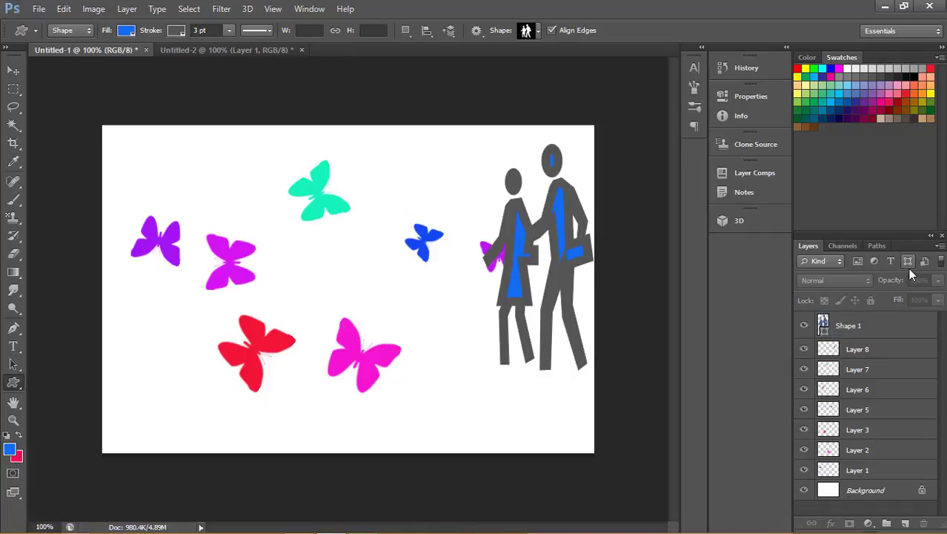
click(908, 268)
click(910, 271)
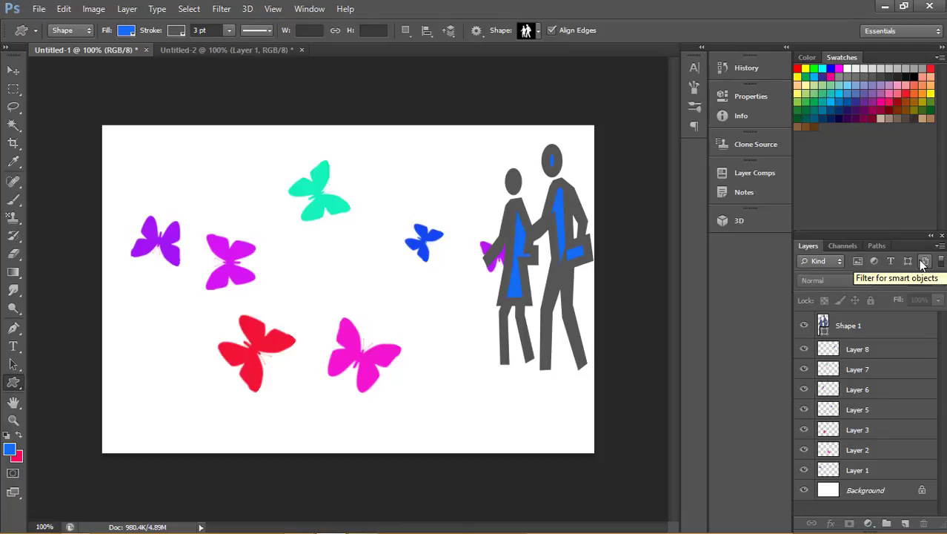
Convert Layer 8 to a smart object and briefly toggle the smart-object filter.
click(879, 352)
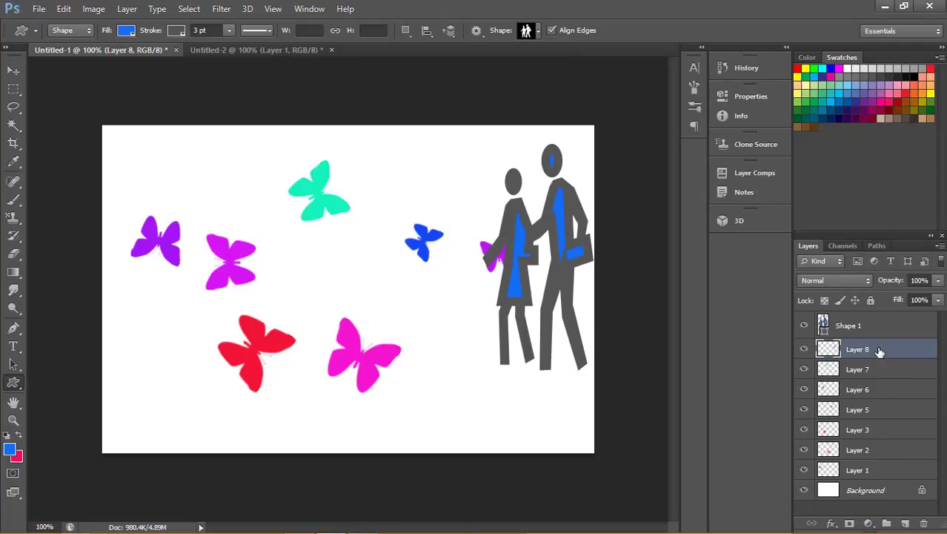
right_click(878, 352)
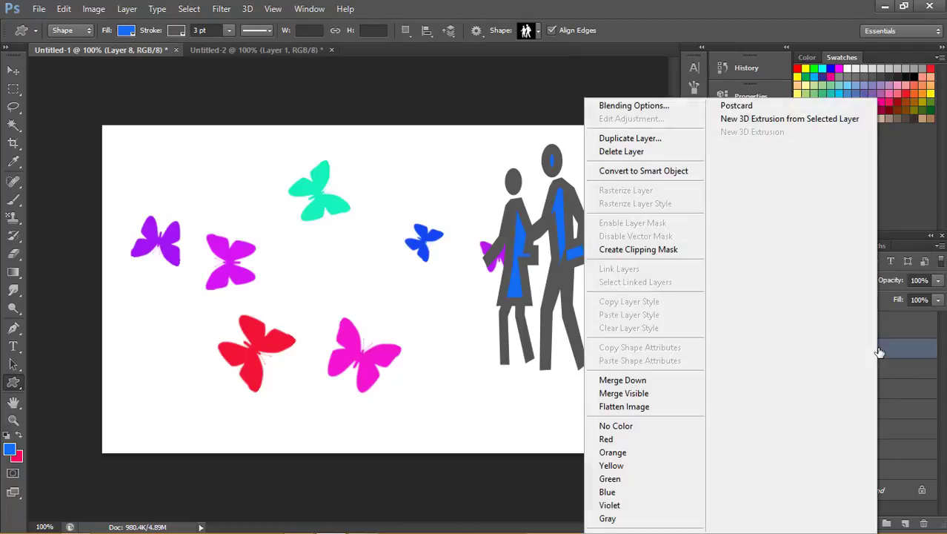
click(663, 172)
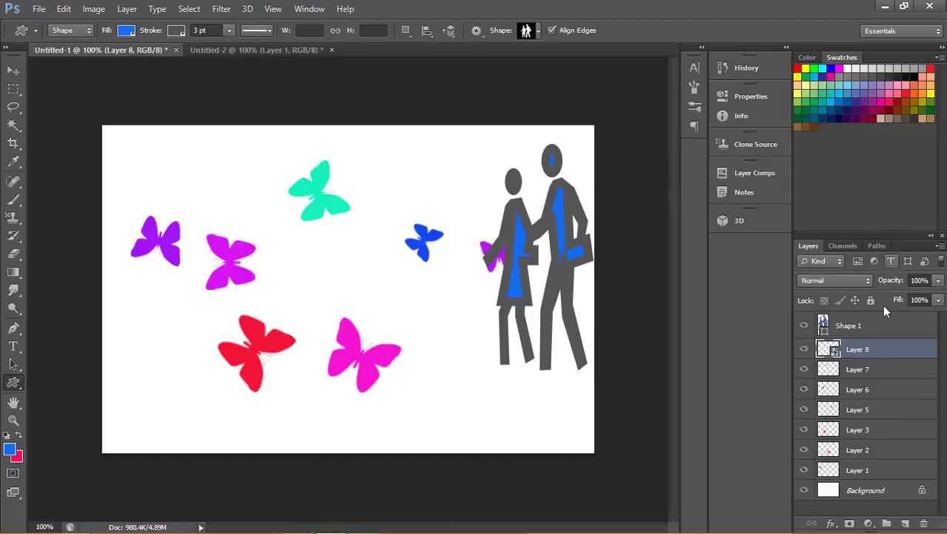
click(925, 262)
click(925, 262)
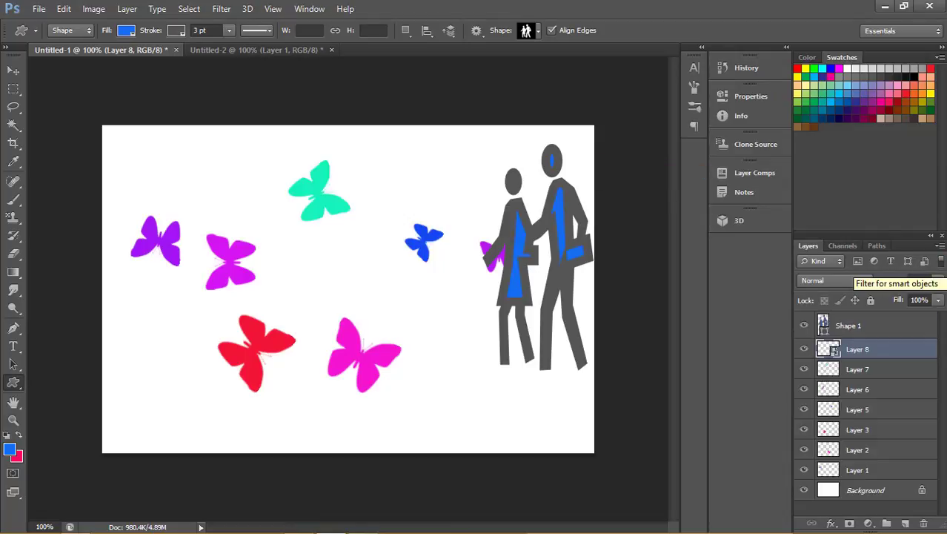
Open and dismiss the Layers panel menu and the Layer menu without choosing anything.
click(941, 245)
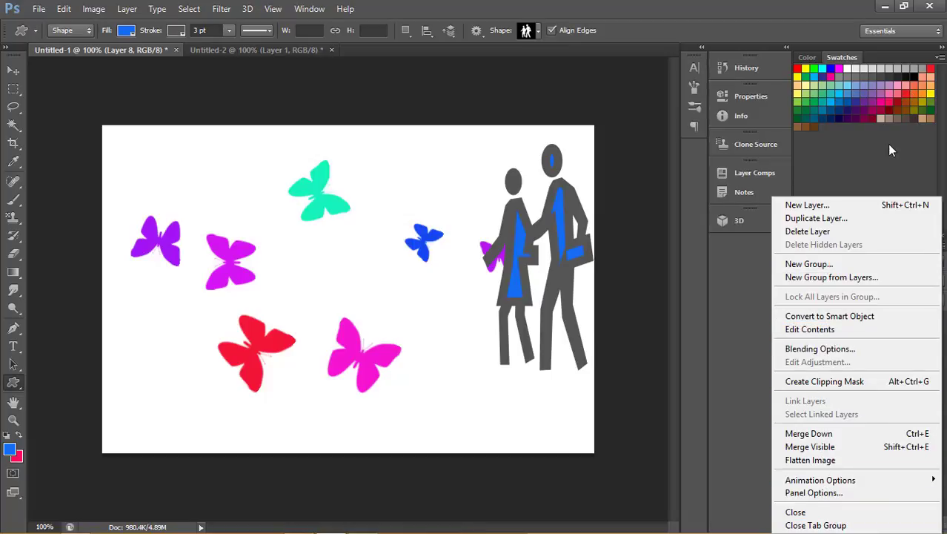
click(863, 186)
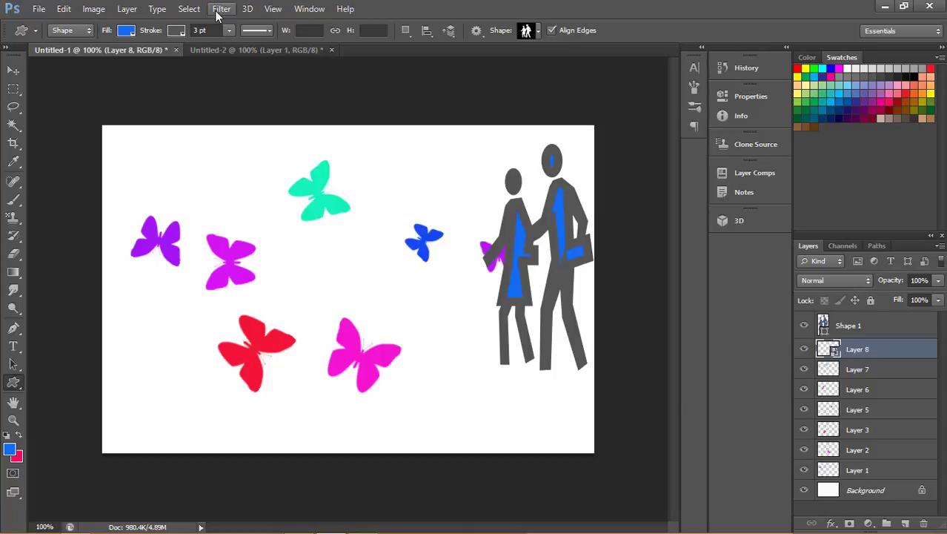
click(129, 10)
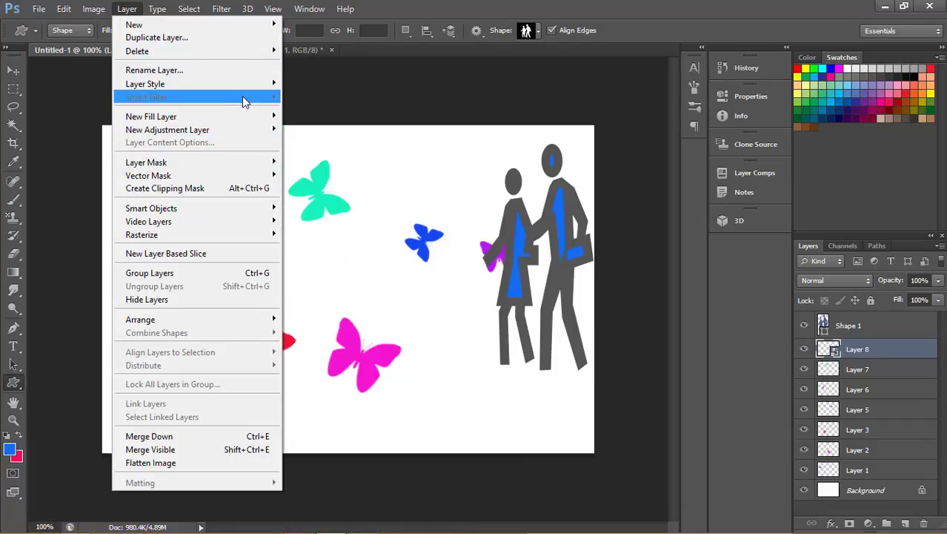
click(356, 109)
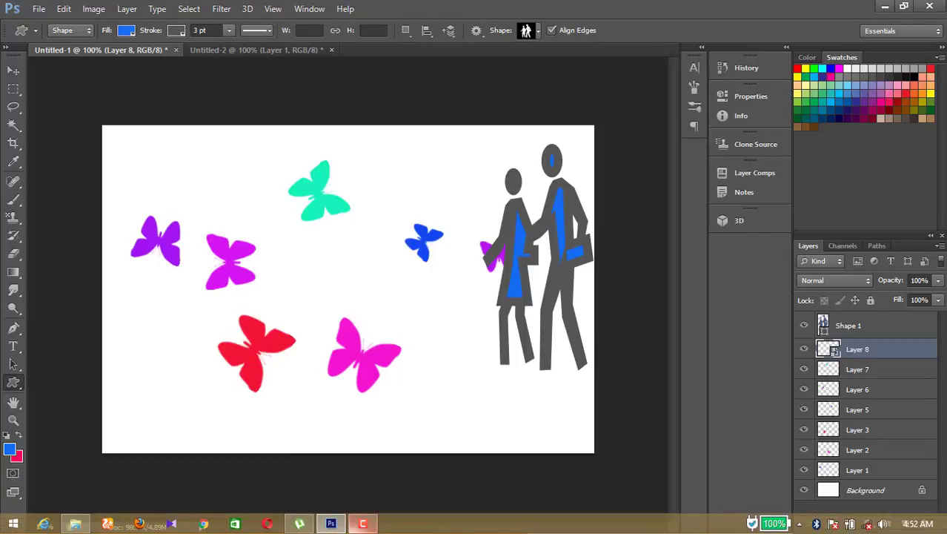
Bring up Camtasia Recorder's capture window from the taskbar, showing duration 0:09:18.
mouse_move(362, 524)
click(363, 474)
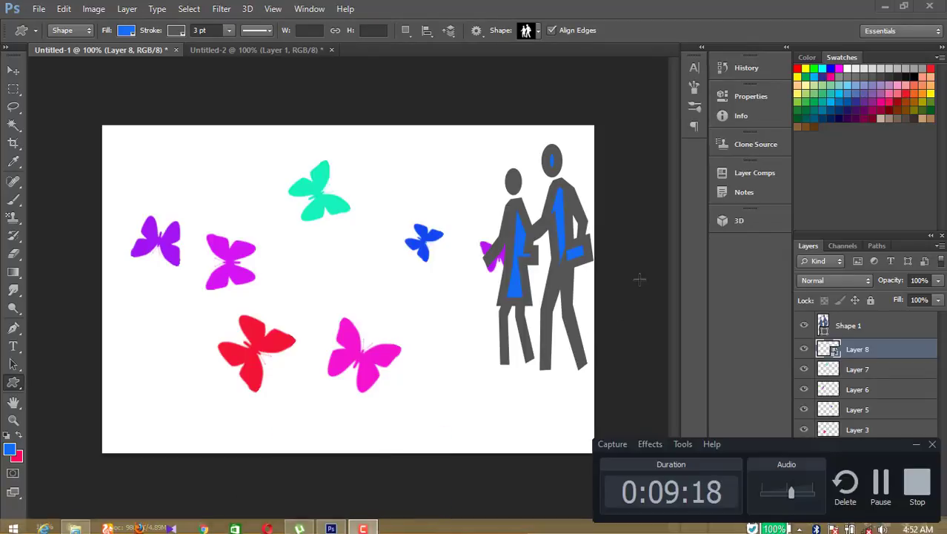